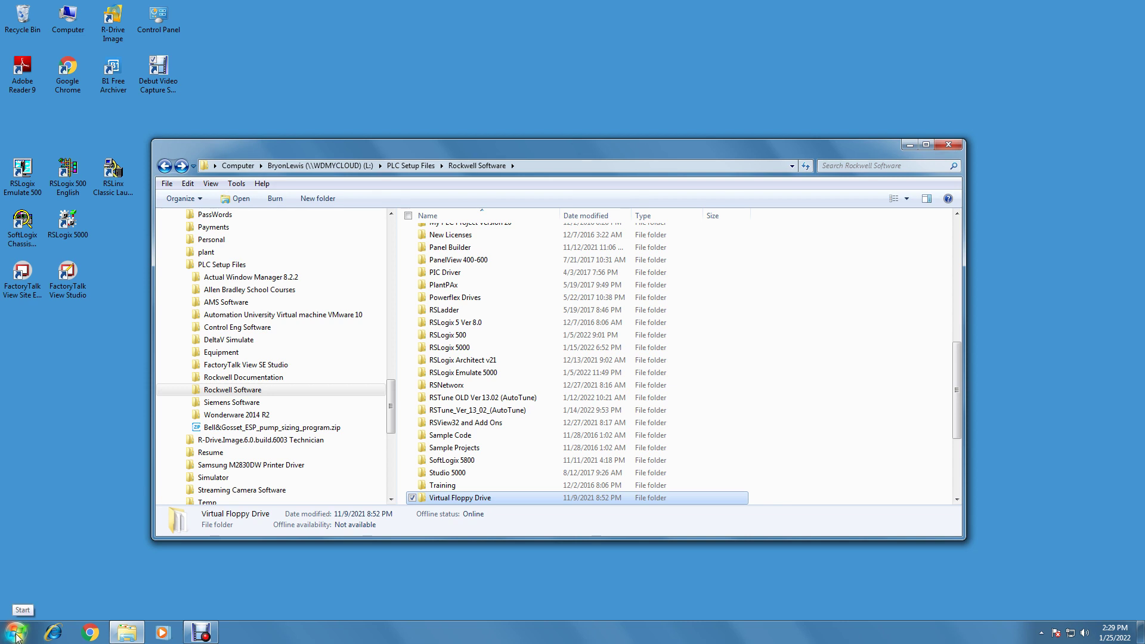
# Open Control Panel and go to User Accounts under User Accounts and Family Safety.
pyautogui.click(17, 637)
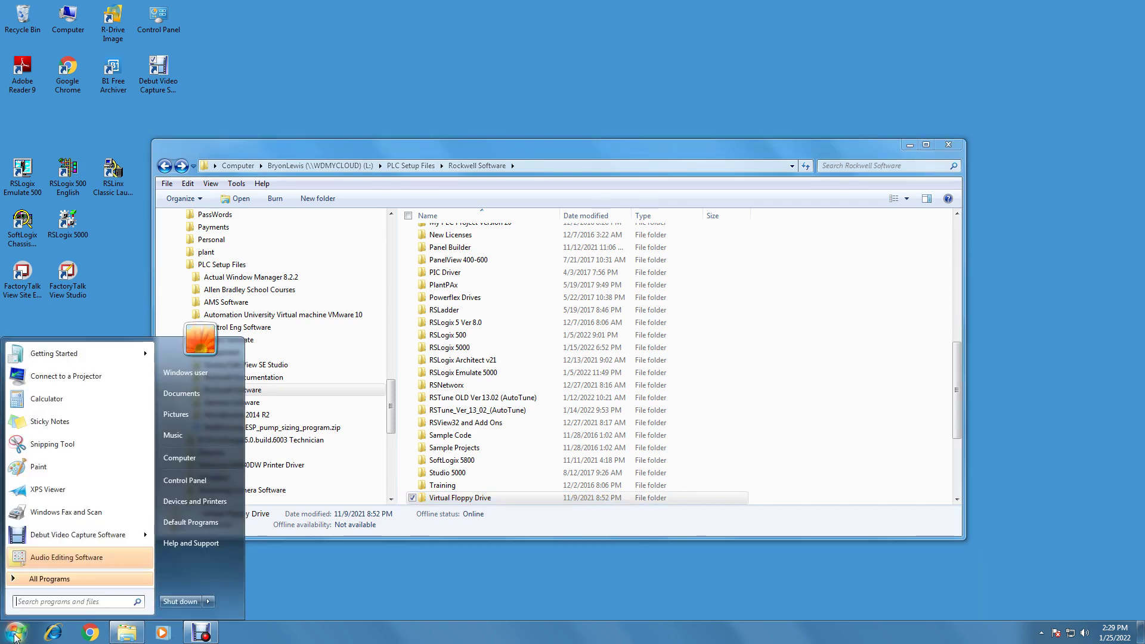
pyautogui.click(194, 492)
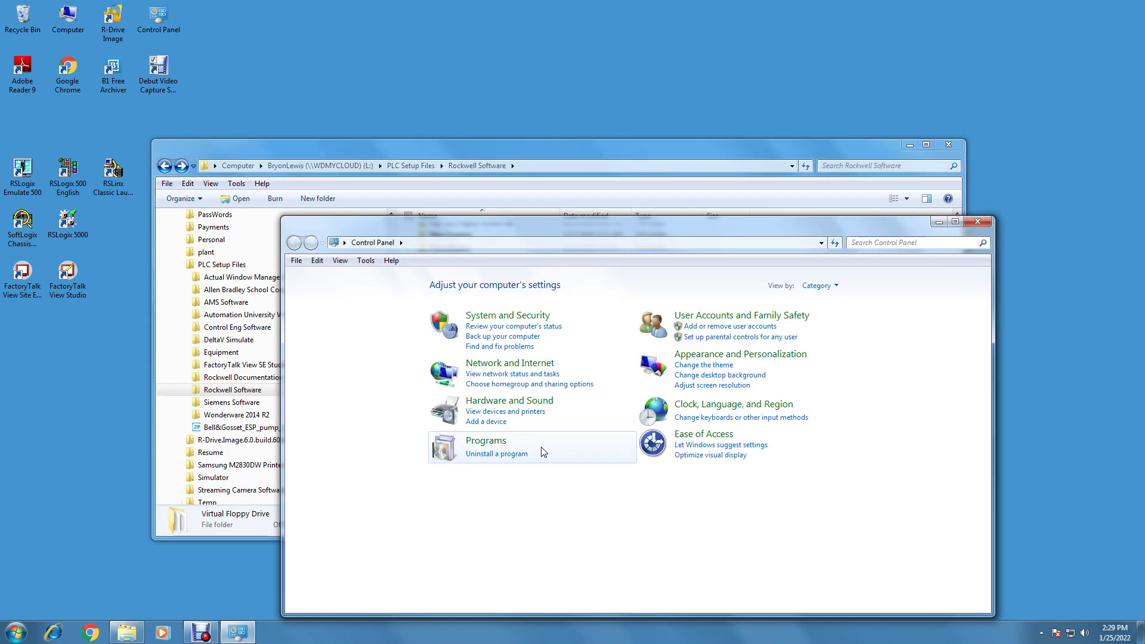
pyautogui.click(723, 323)
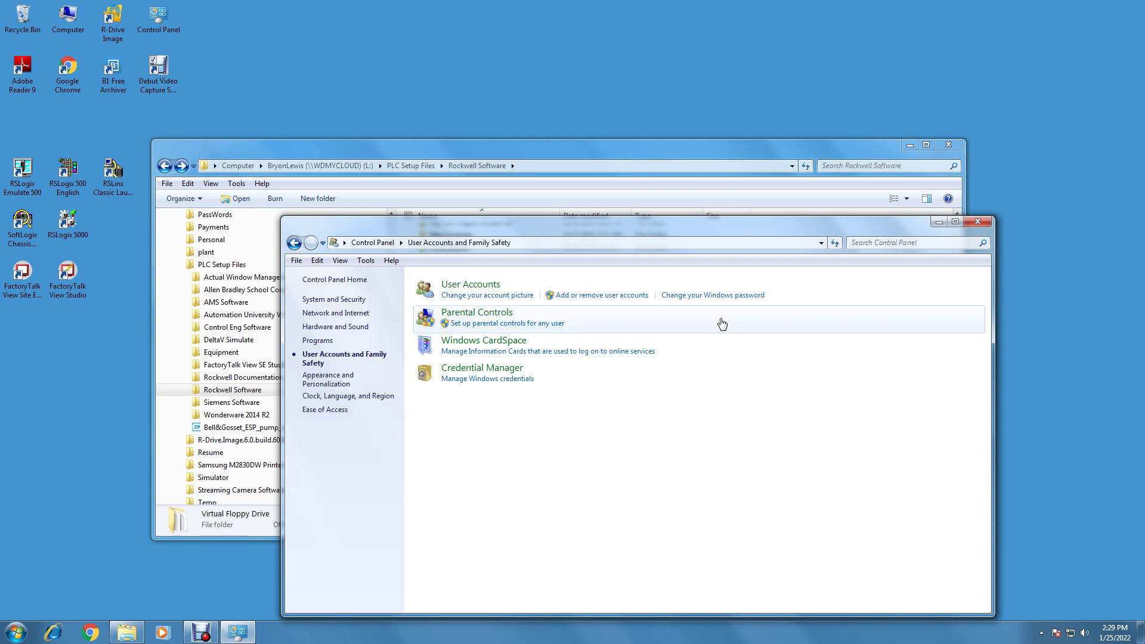
pyautogui.click(480, 289)
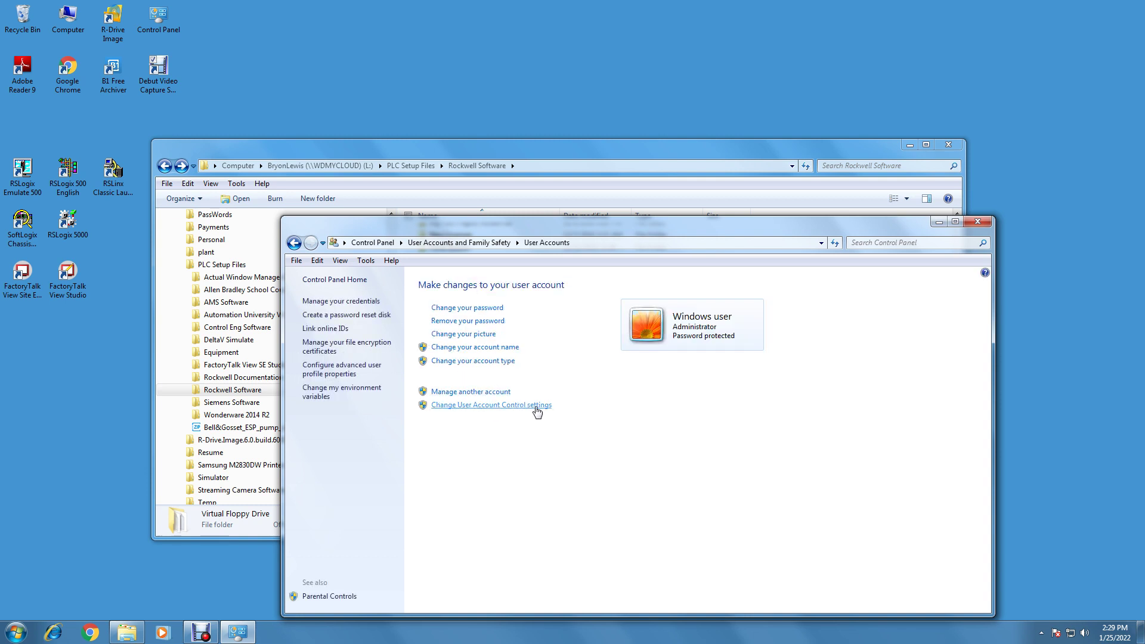
# Move the User Account Control slider to Never notify and save with OK.
pyautogui.click(500, 406)
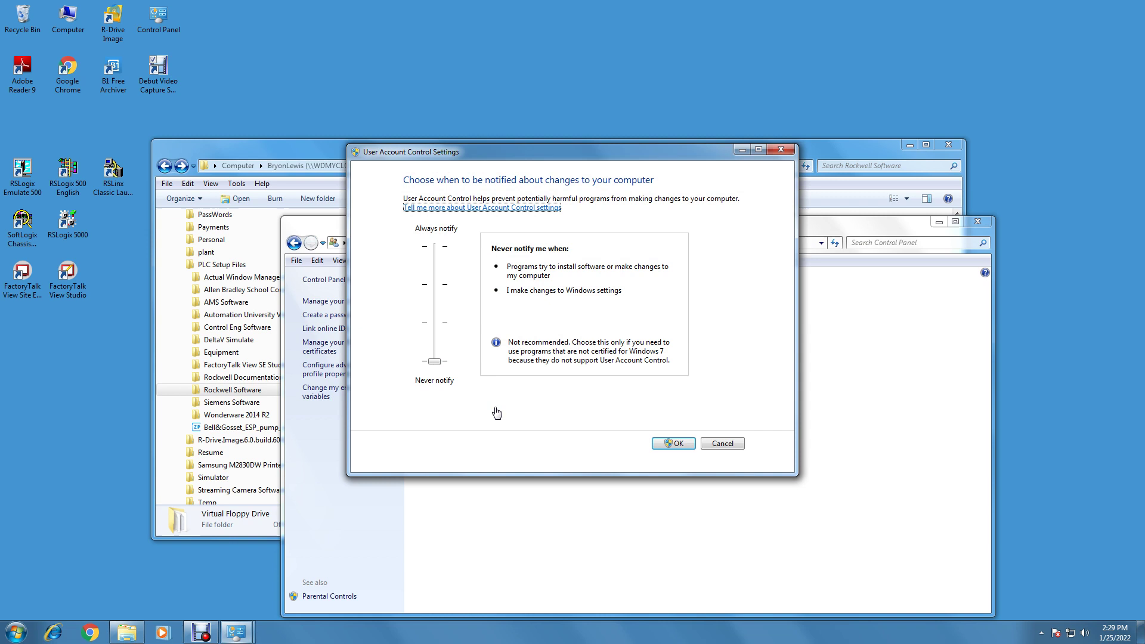
pyautogui.moveTo(440, 360); pyautogui.dragTo(440, 287)
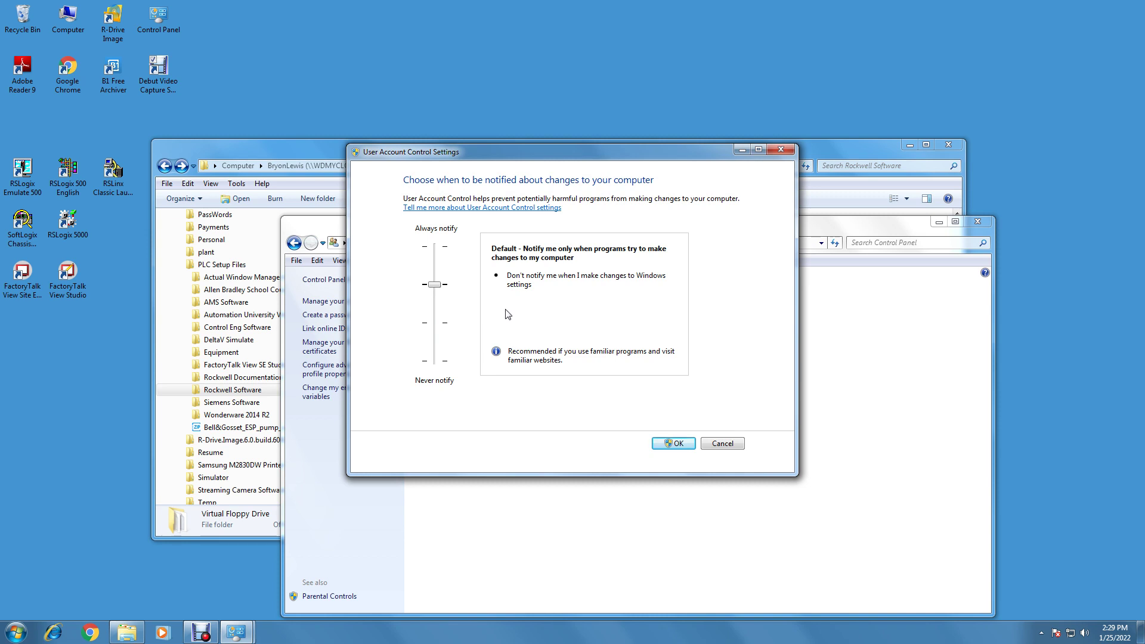
pyautogui.moveTo(435, 289); pyautogui.dragTo(437, 362)
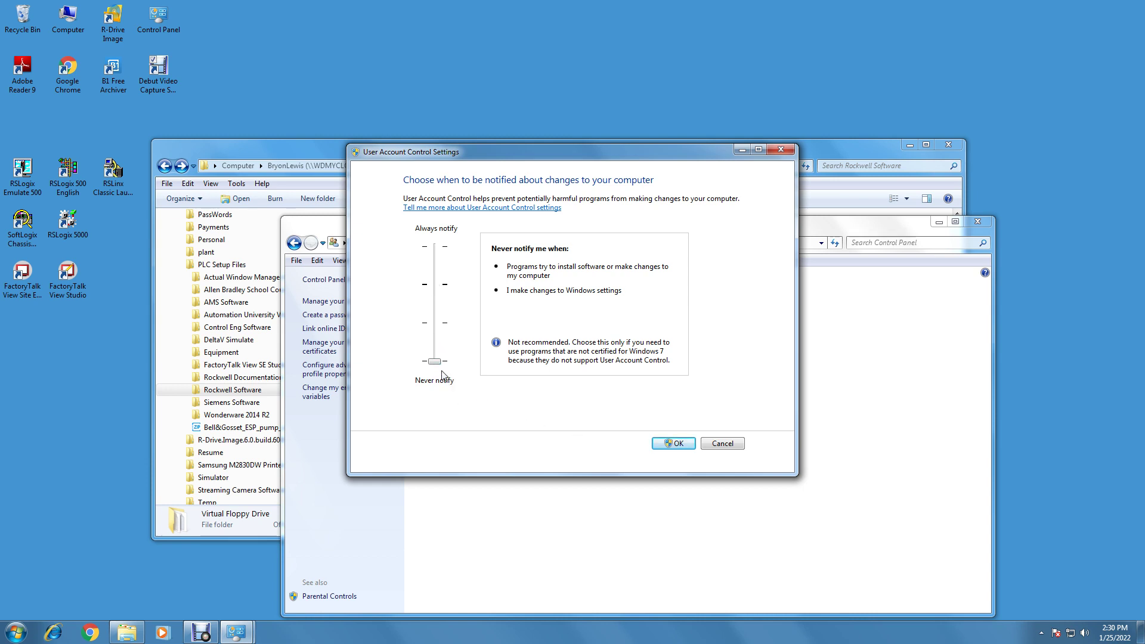
pyautogui.click(677, 445)
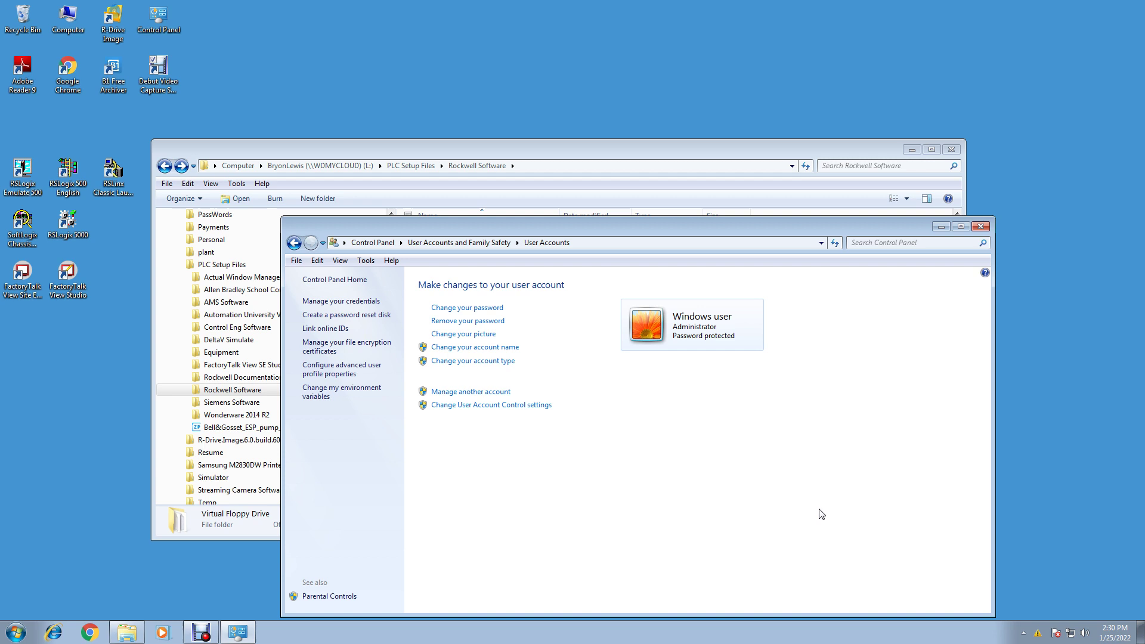
# Bring up Windows Task Manager on the Applications tab beside User Accounts.
pyautogui.click(1035, 575)
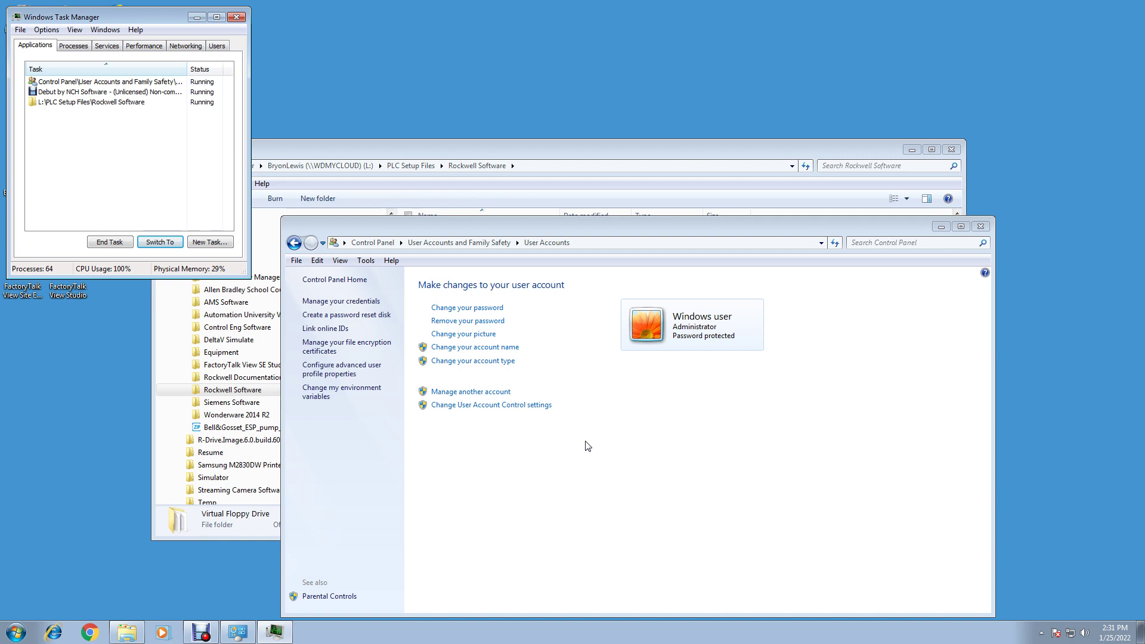
# Show Task Manager's Users tab, then open Change your password and cancel it.
pyautogui.click(216, 52)
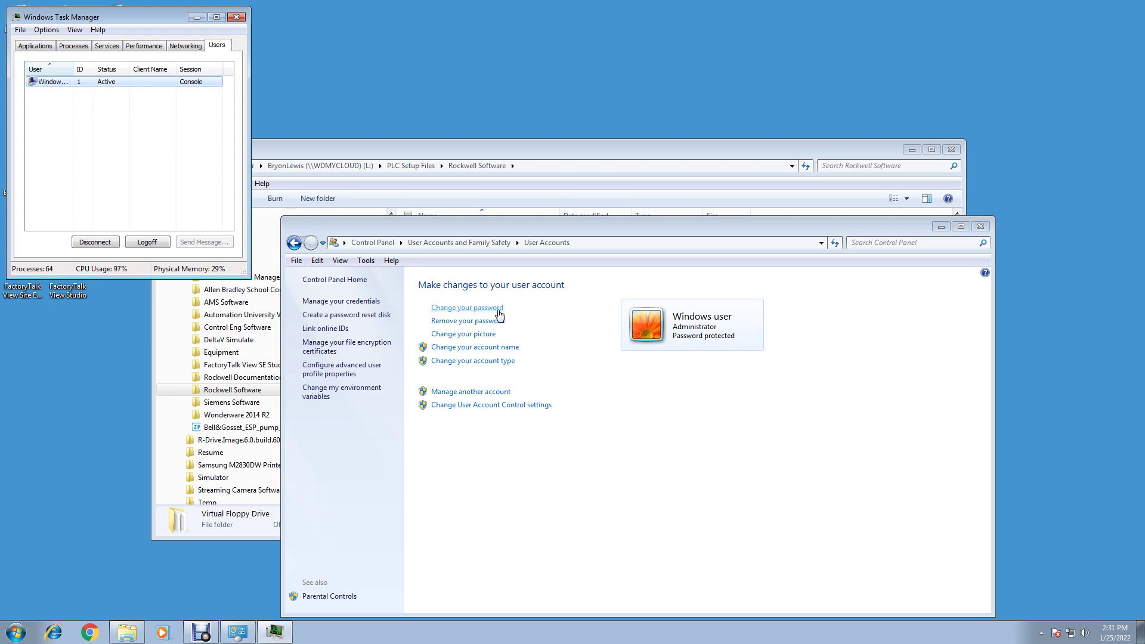
pyautogui.click(469, 308)
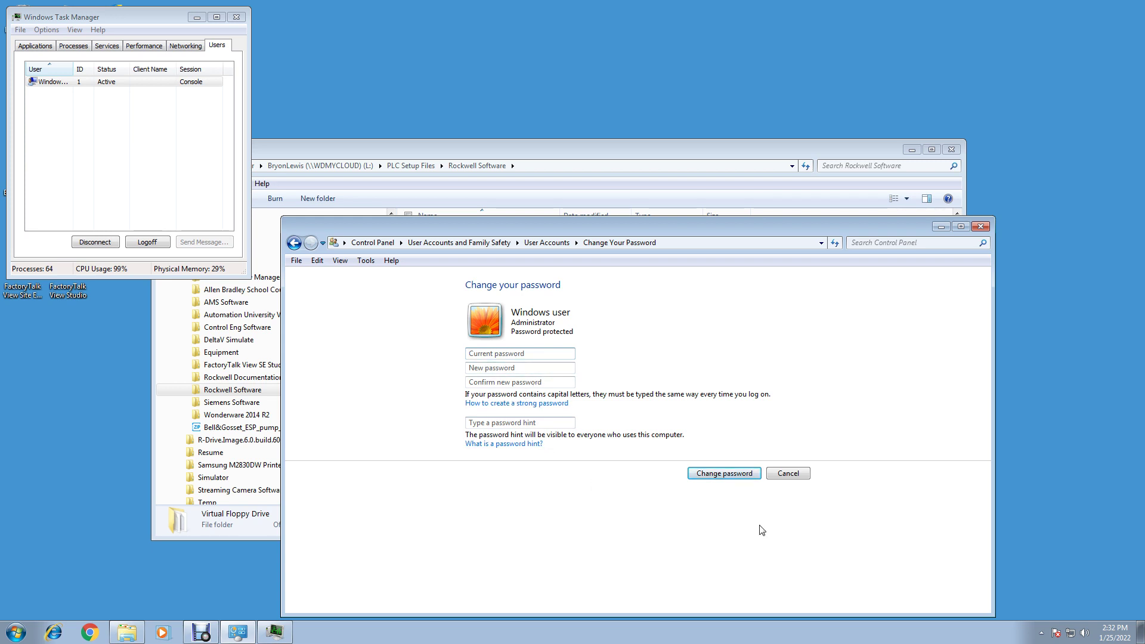
pyautogui.click(784, 477)
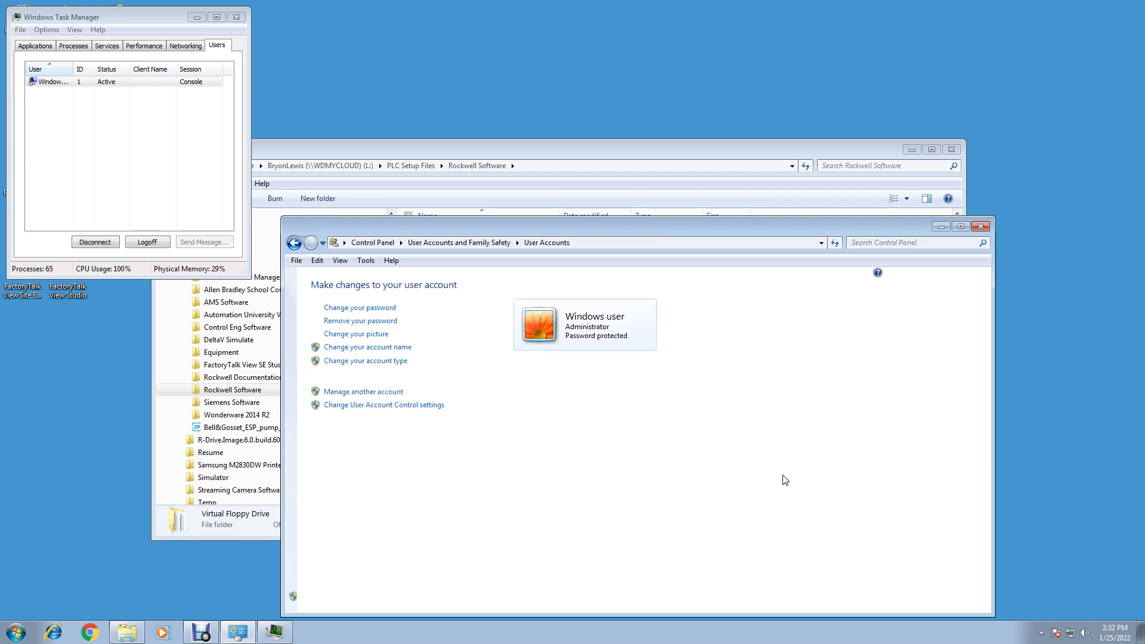
# Launch netplwiz from the Start menu search.
pyautogui.click(13, 639)
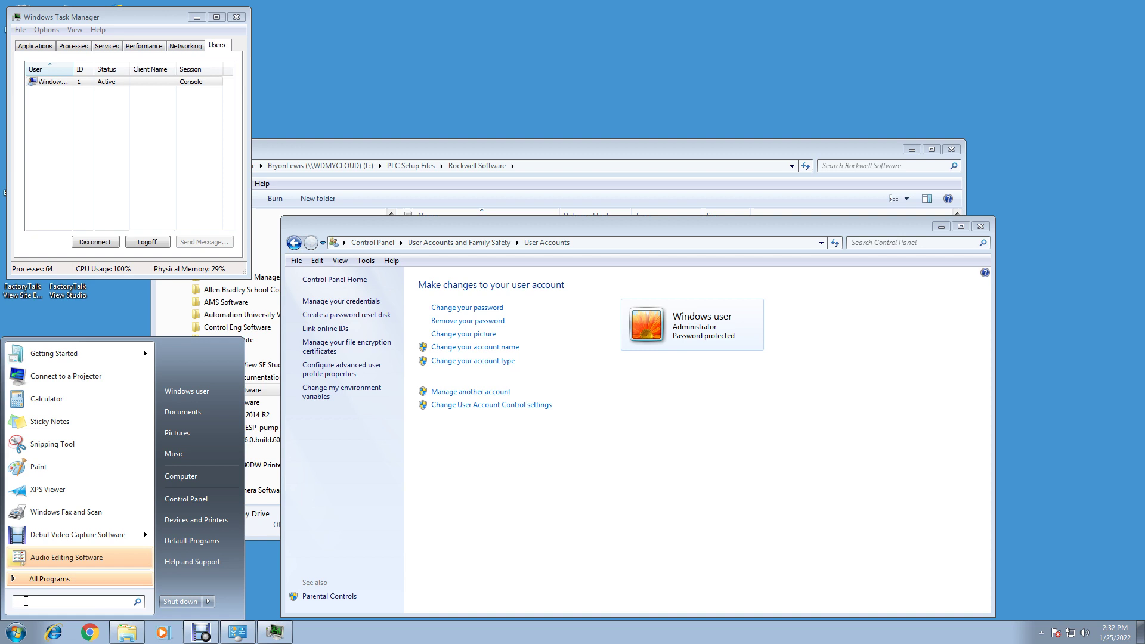
pyautogui.write('n')
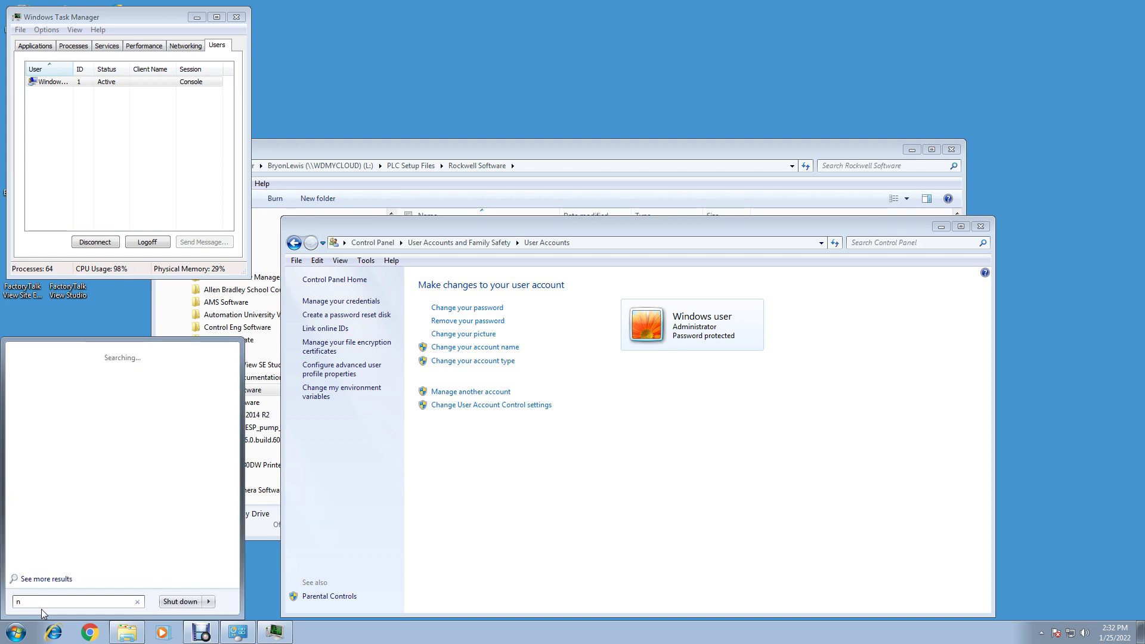
pyautogui.write('etplwiz')
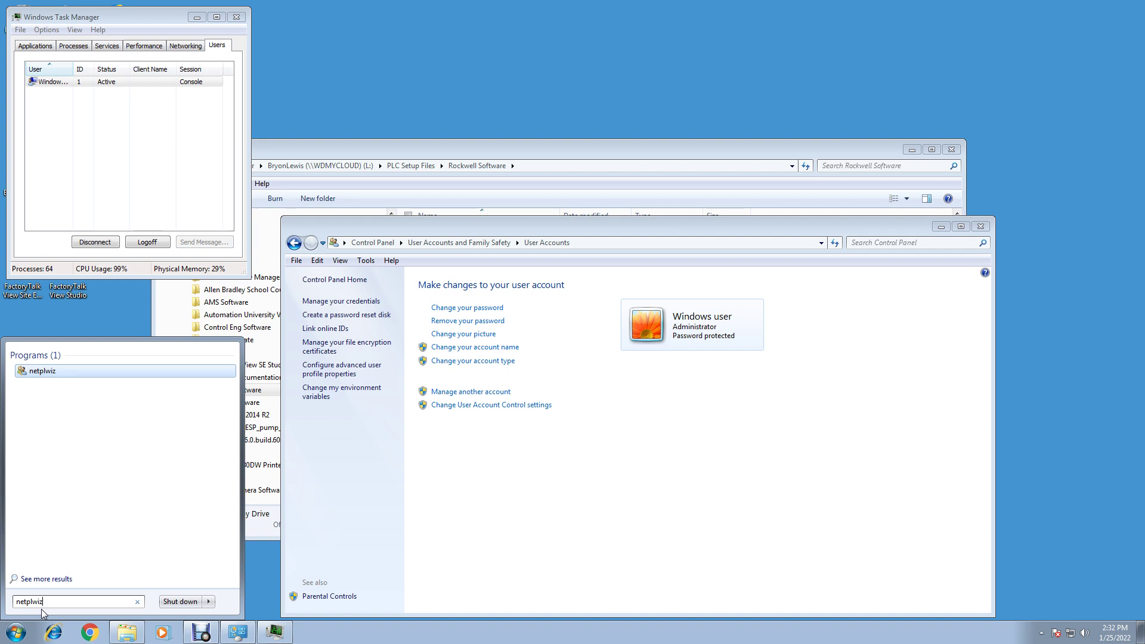
pyautogui.click(41, 372)
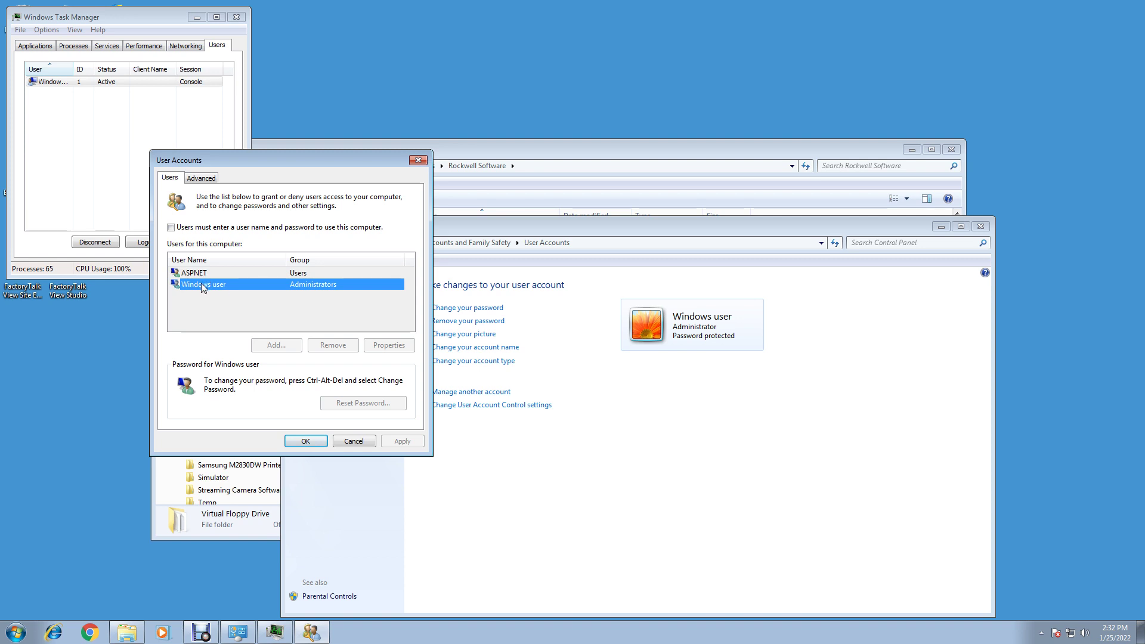
# Uncheck 'Users must enter a user name and password' and confirm the administrator password twice.
pyautogui.click(172, 227)
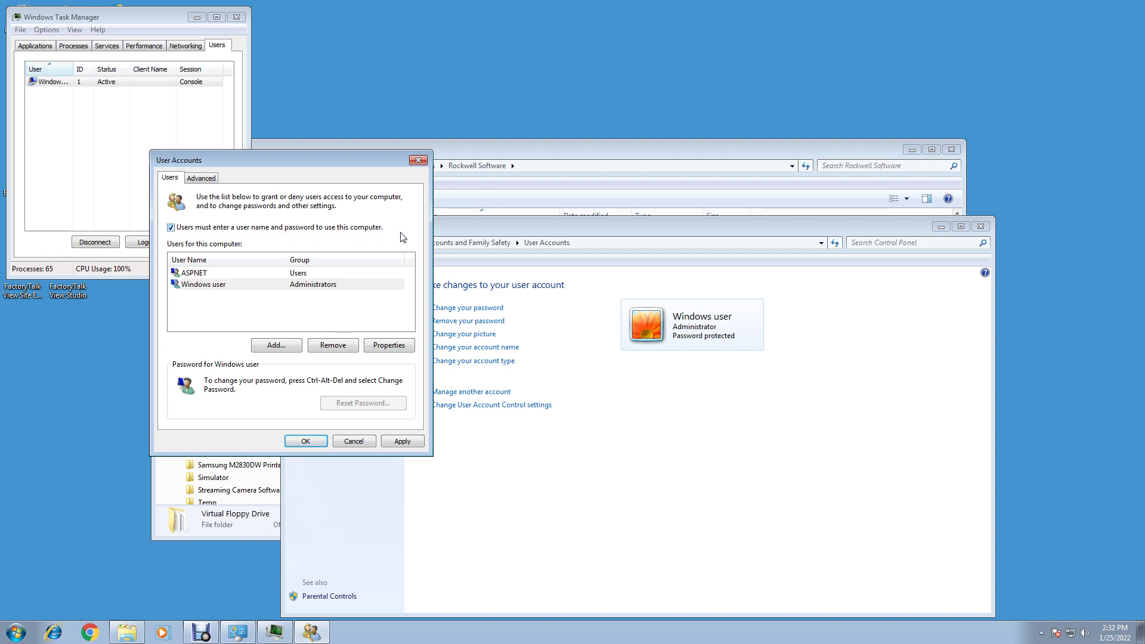
pyautogui.click(171, 227)
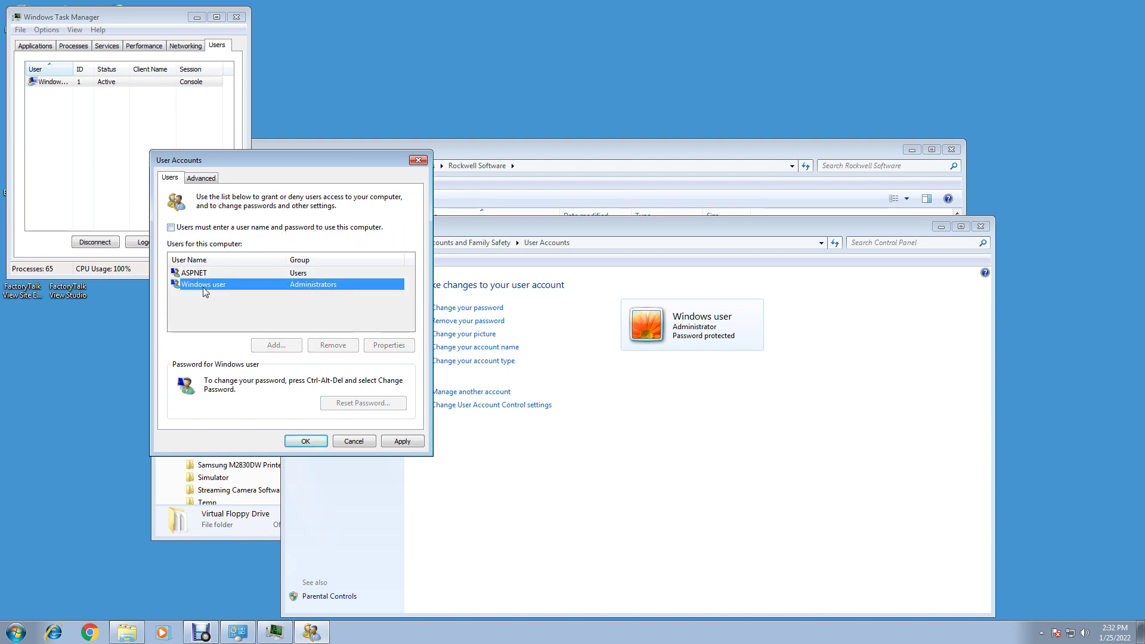
pyautogui.click(402, 441)
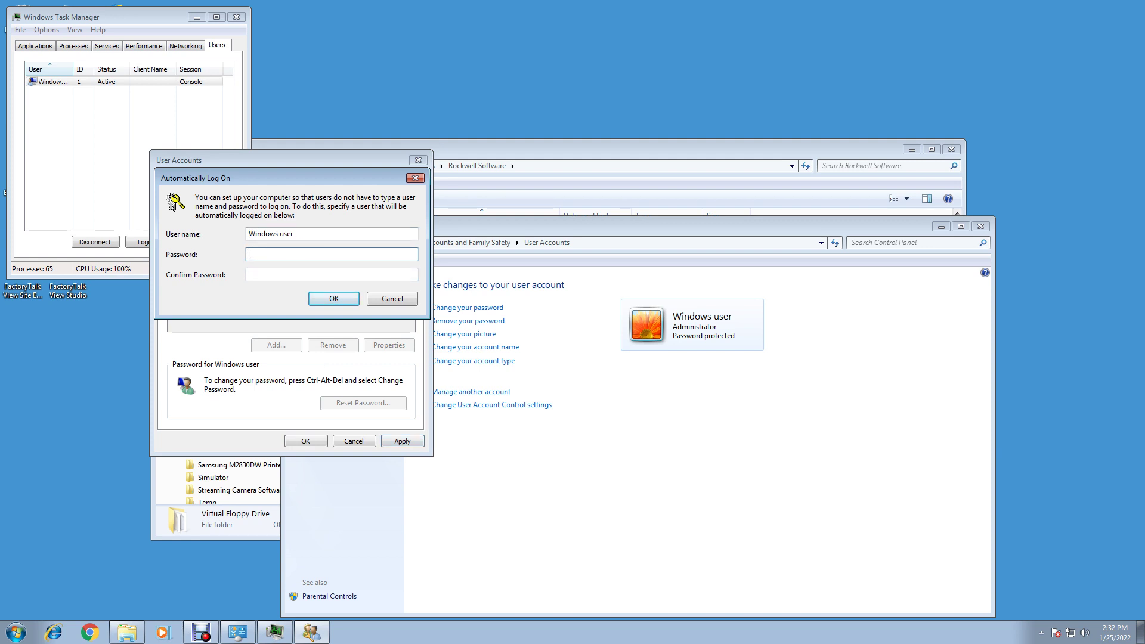
pyautogui.write('****')
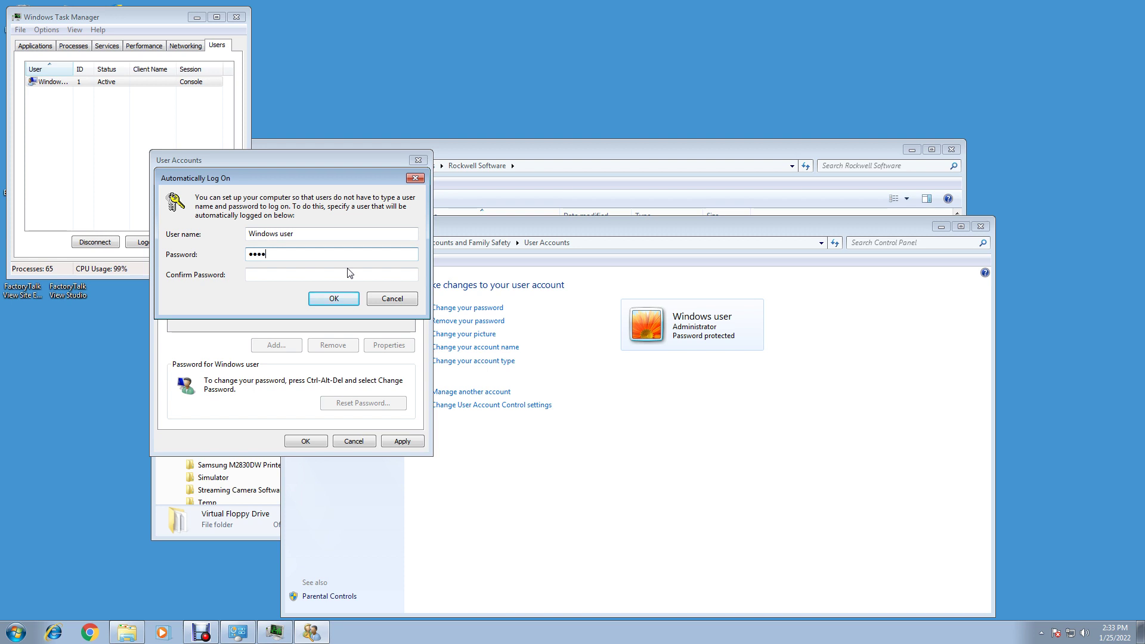
pyautogui.write('****')
pyautogui.click(300, 275)
pyautogui.write('**')
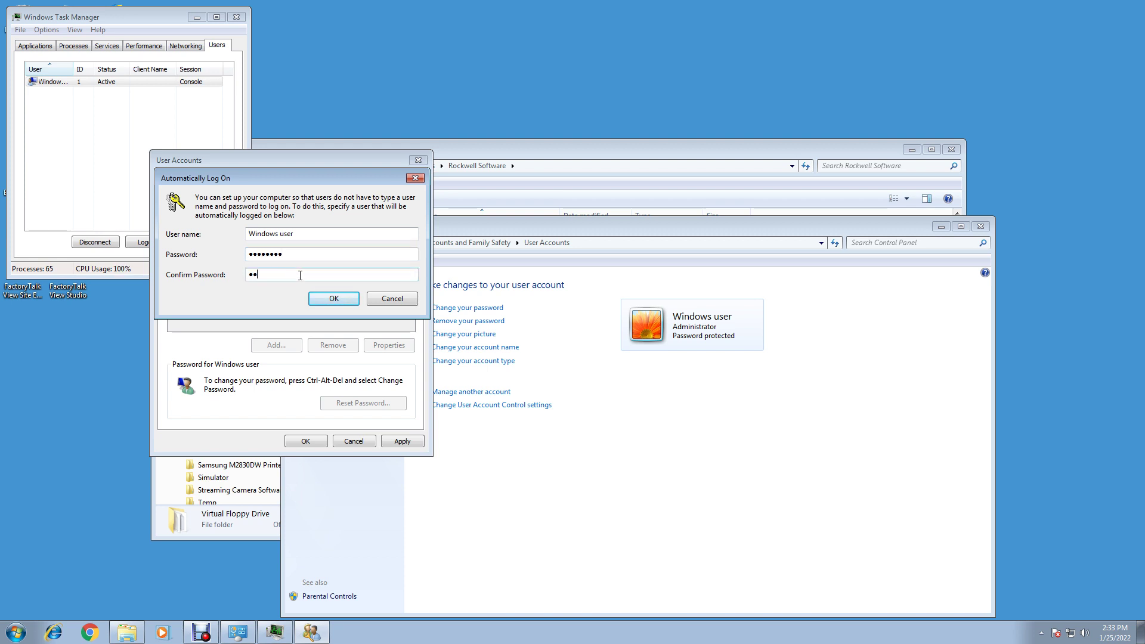
pyautogui.write('******')
pyautogui.click(327, 302)
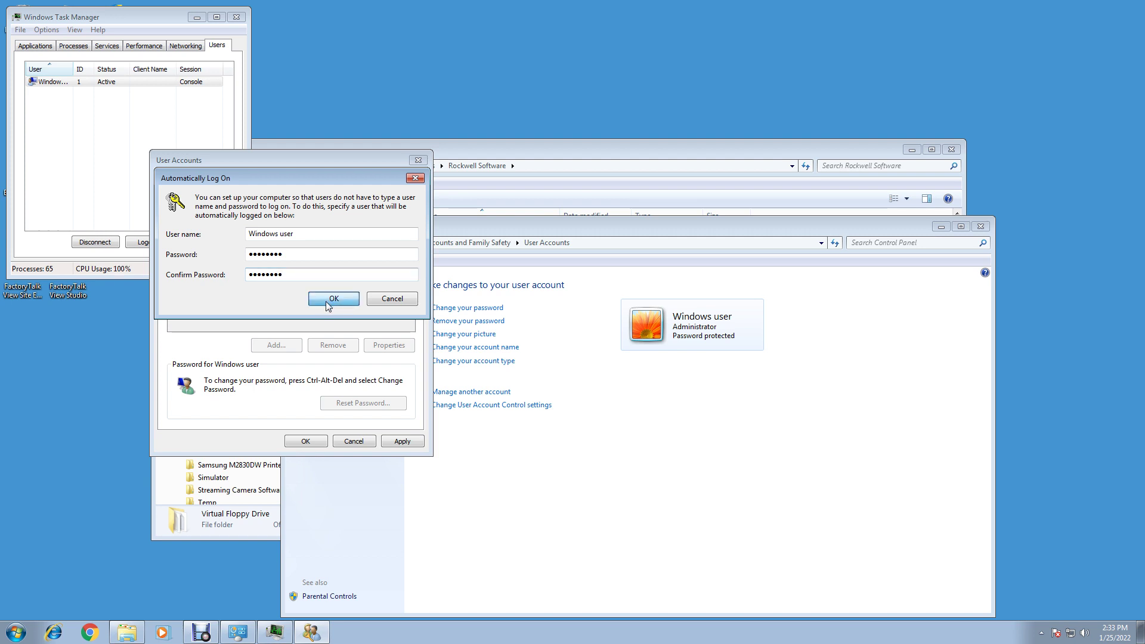
# Close the User Accounts dialog, the Control Panel window and Task Manager.
pyautogui.click(305, 442)
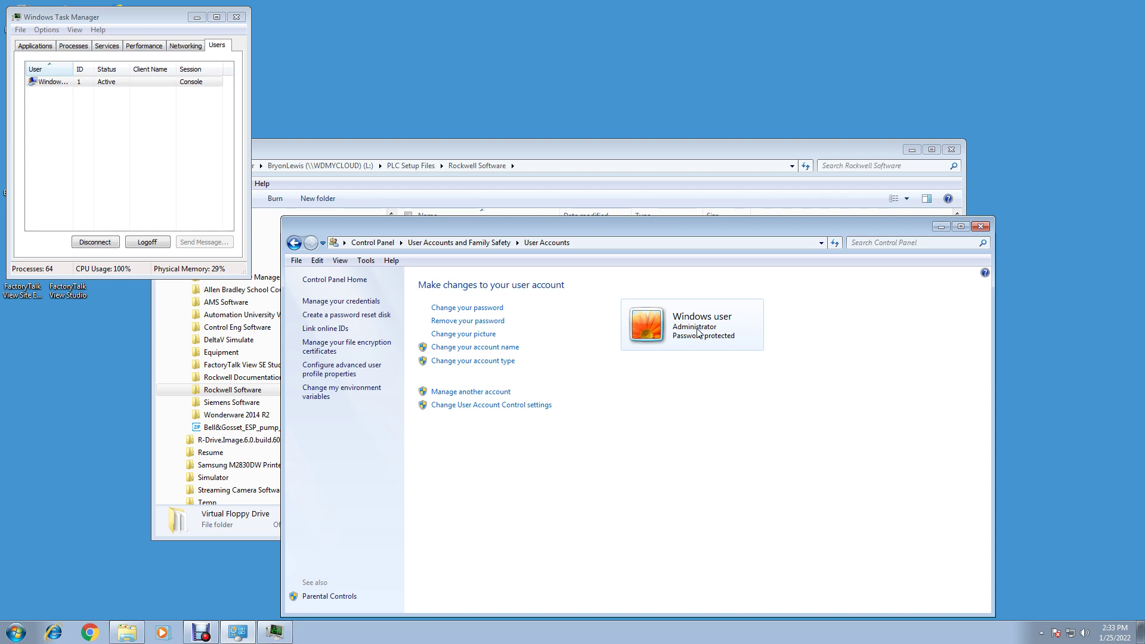
pyautogui.click(980, 226)
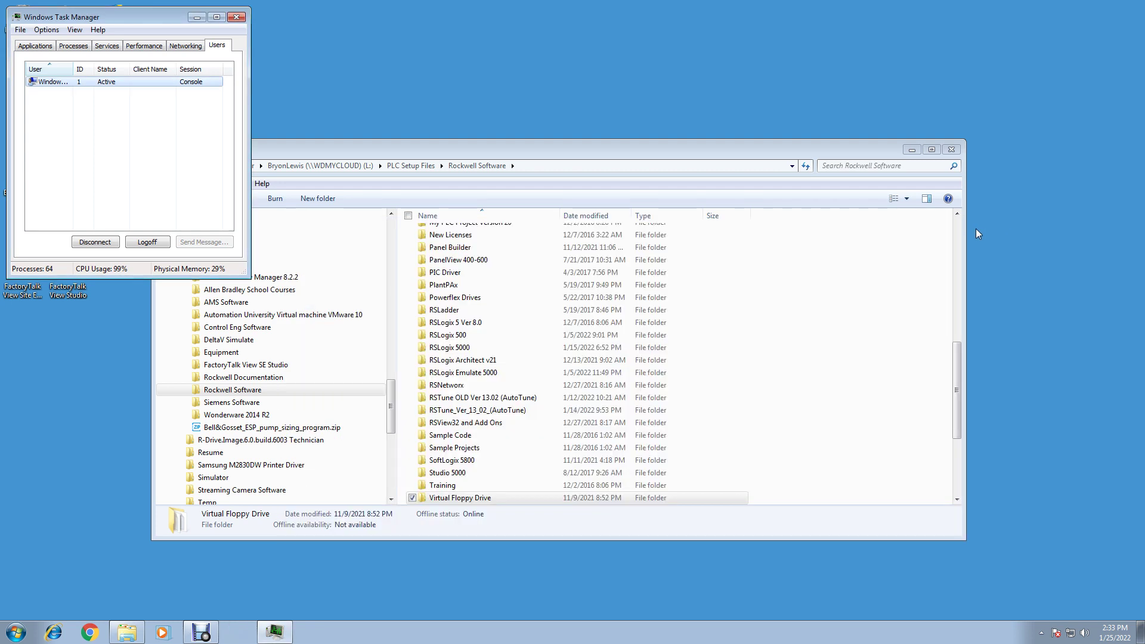
pyautogui.click(236, 17)
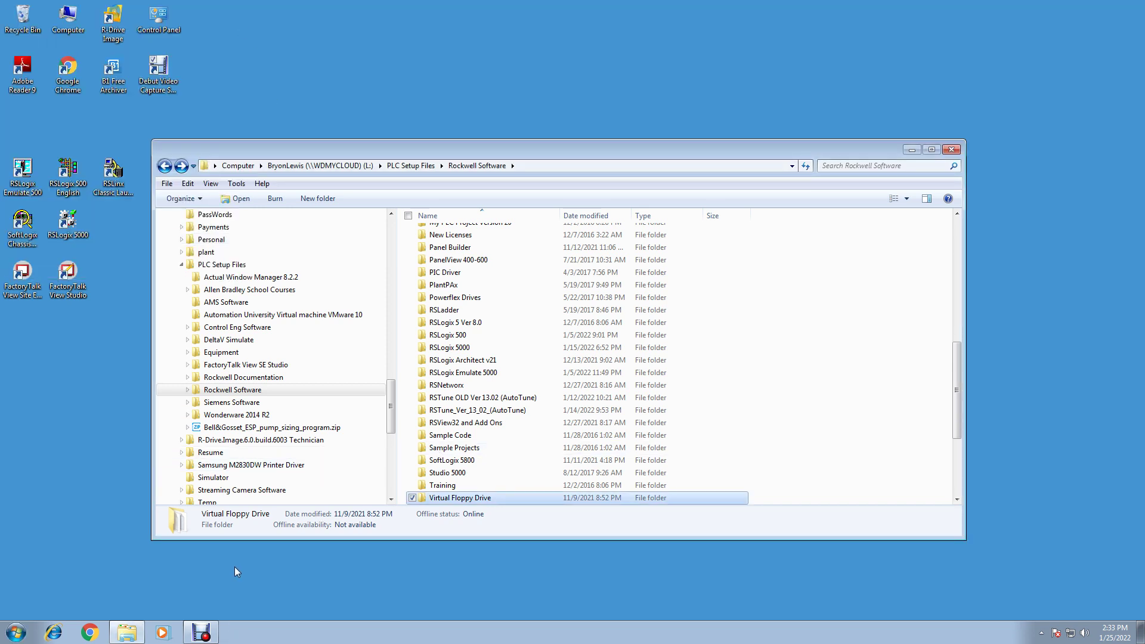
# Open Control Panel > Programs > Uninstall a program to list installed programs.
pyautogui.click(16, 633)
pyautogui.click(185, 500)
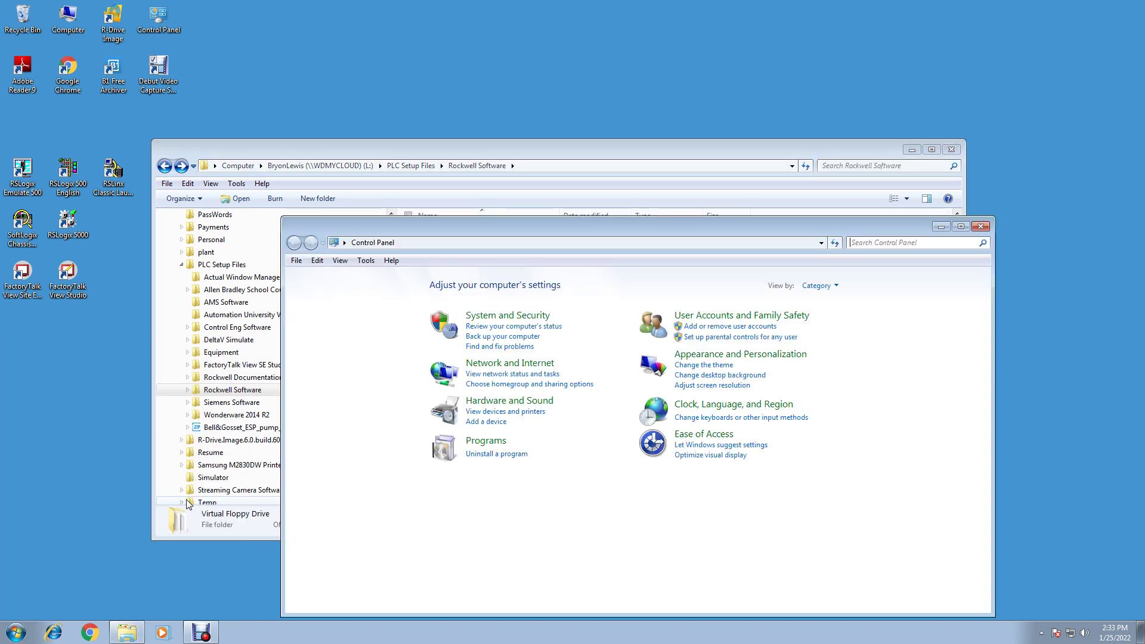
pyautogui.click(486, 441)
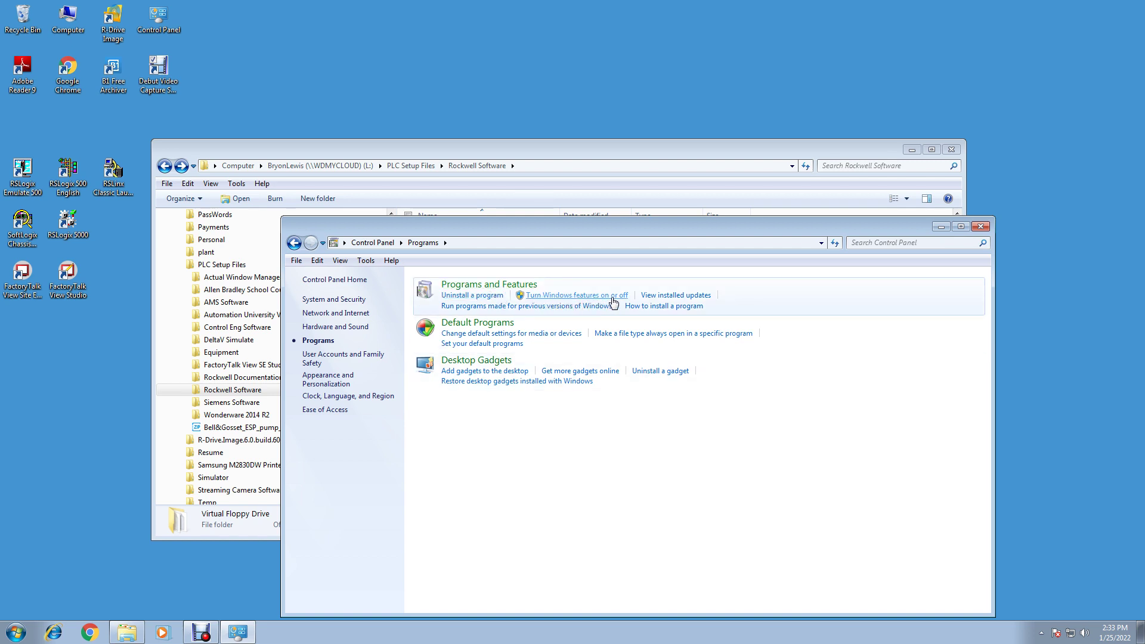
pyautogui.click(486, 294)
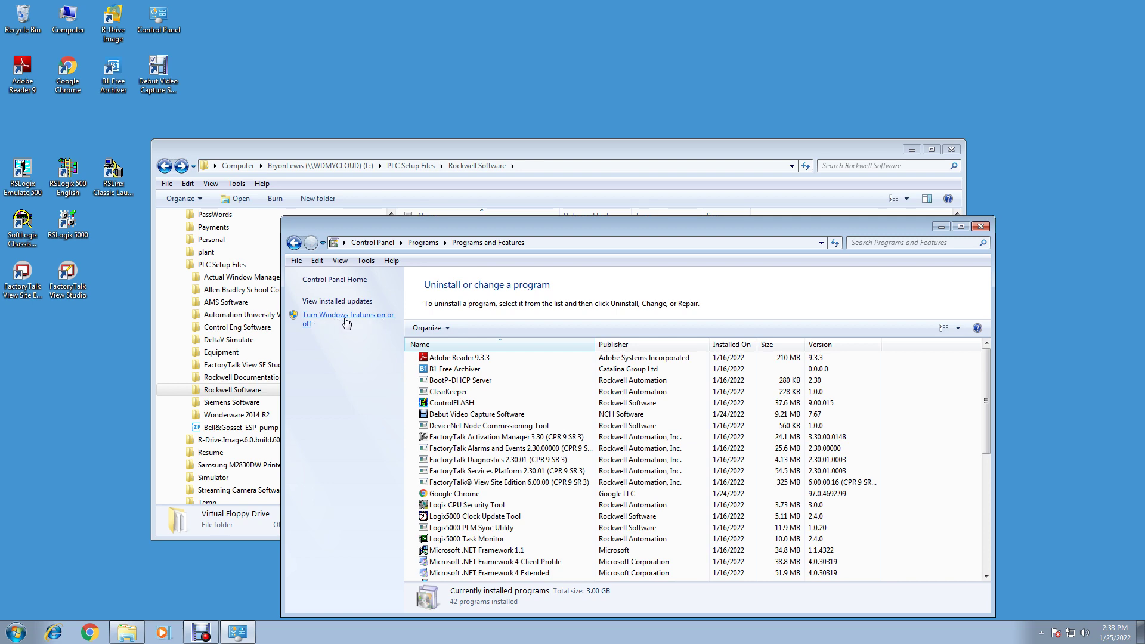
# Open Windows Features and expand the IIS sub-feature nodes to review them.
pyautogui.click(338, 321)
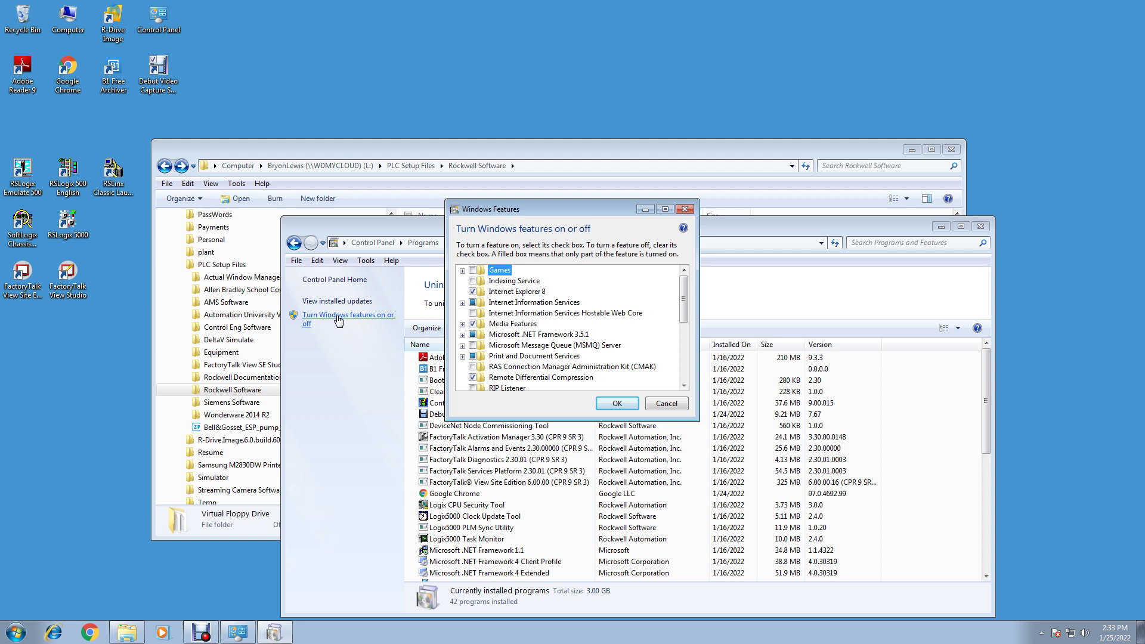
pyautogui.click(463, 304)
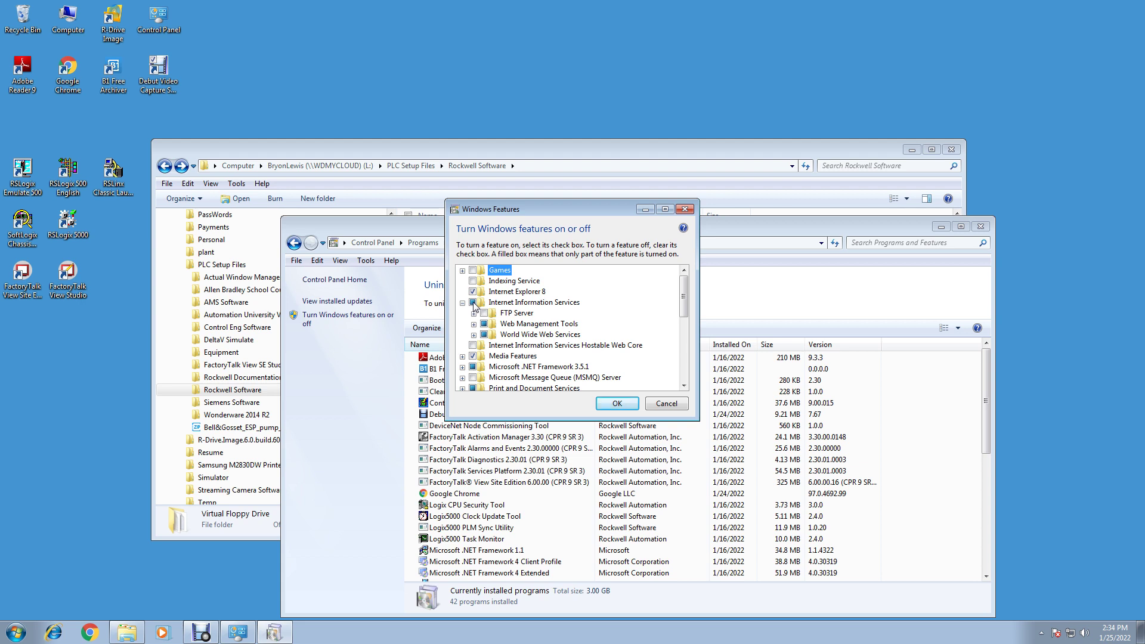
pyautogui.click(475, 325)
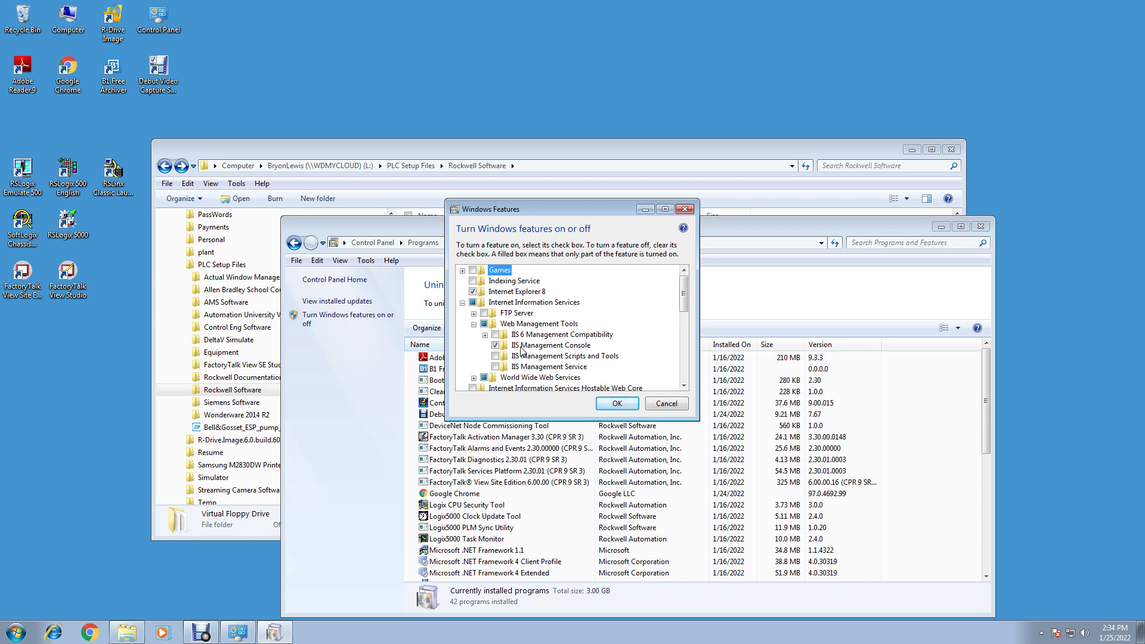
pyautogui.click(473, 378)
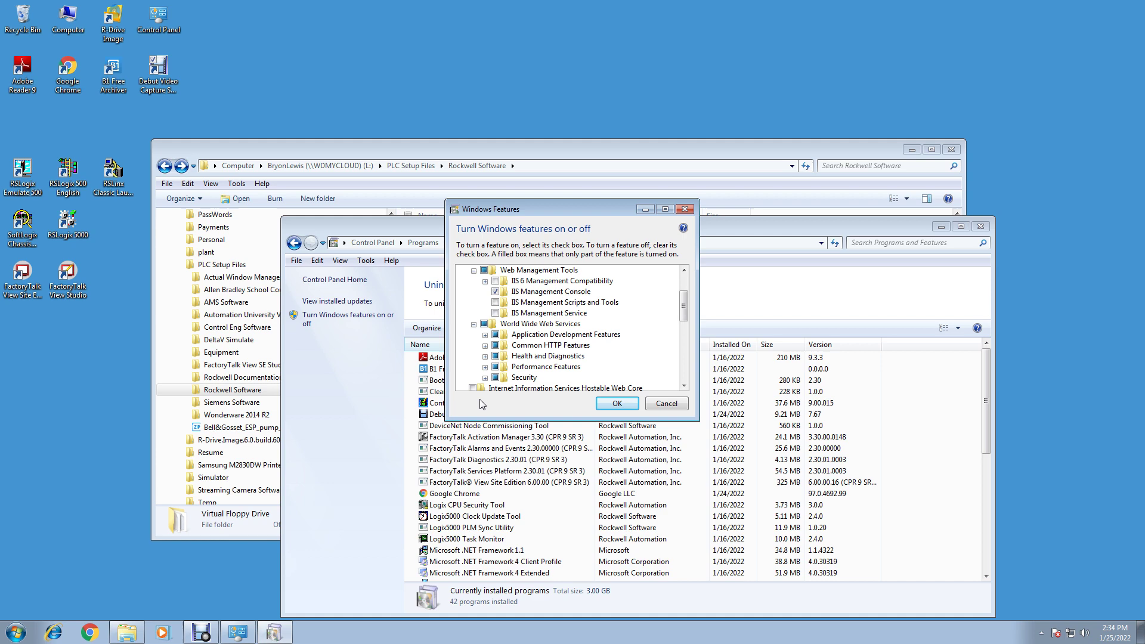
pyautogui.click(485, 379)
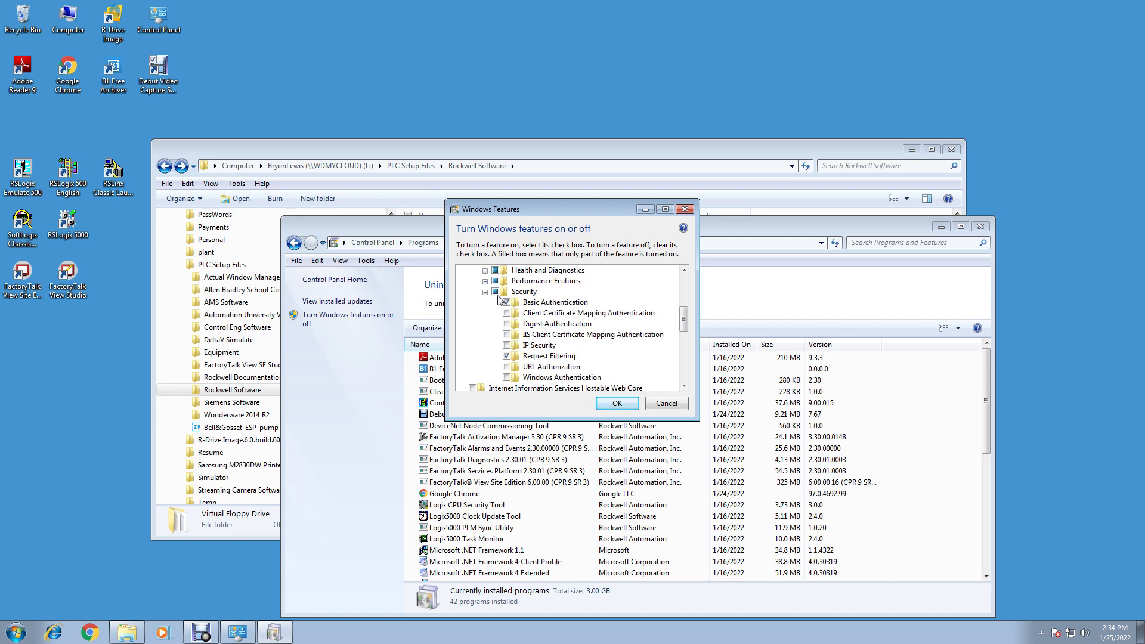
pyautogui.click(485, 282)
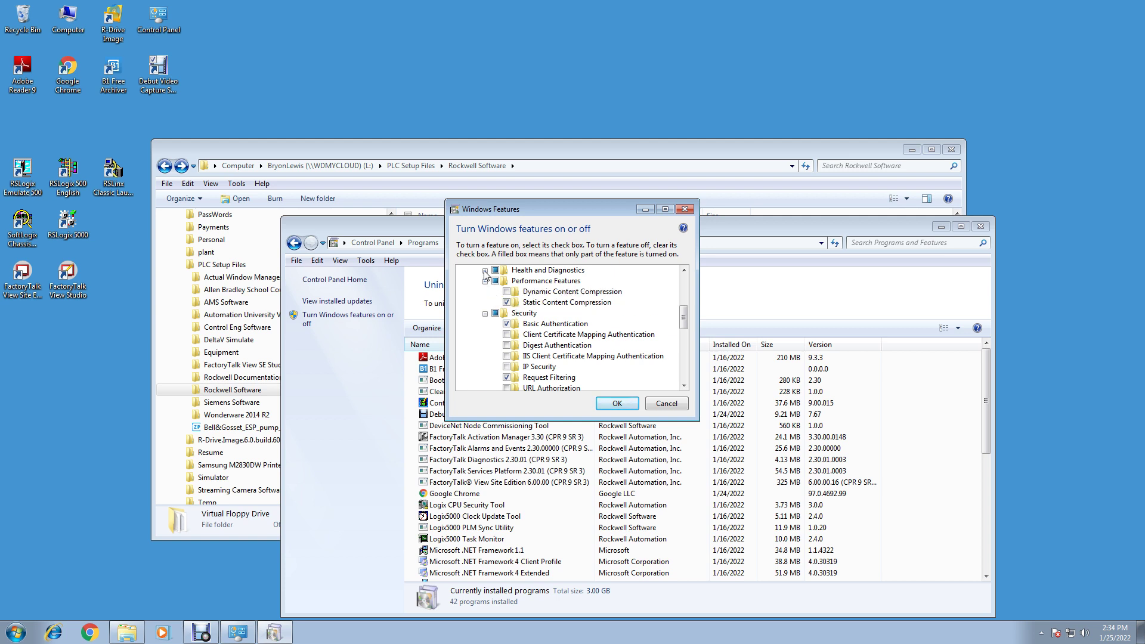
pyautogui.click(485, 271)
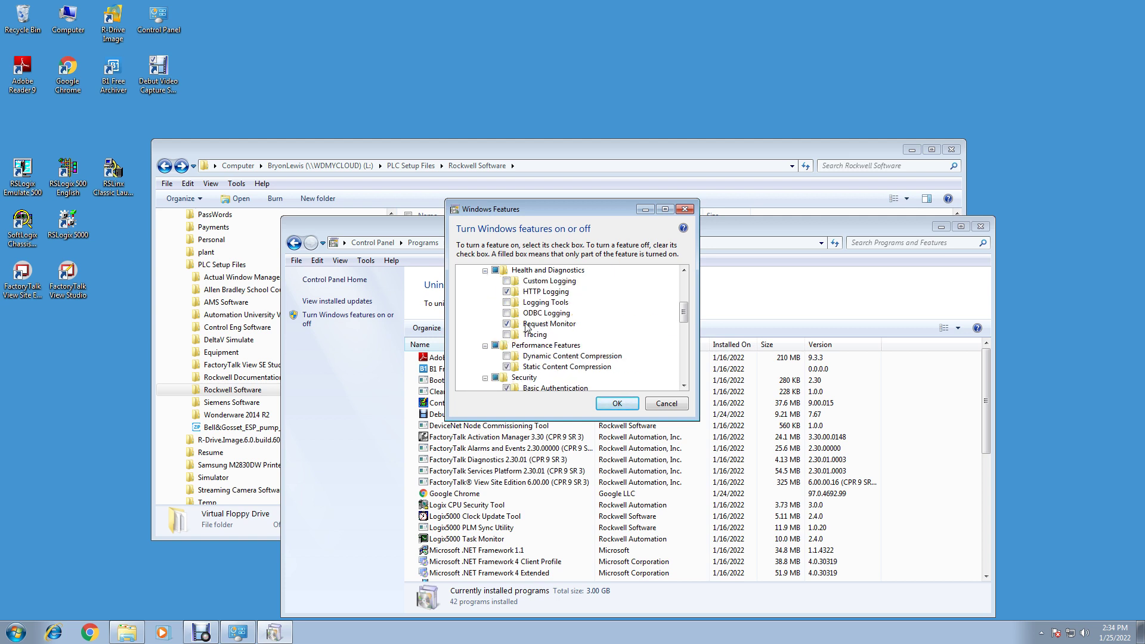
pyautogui.scroll(2, 685, 316)
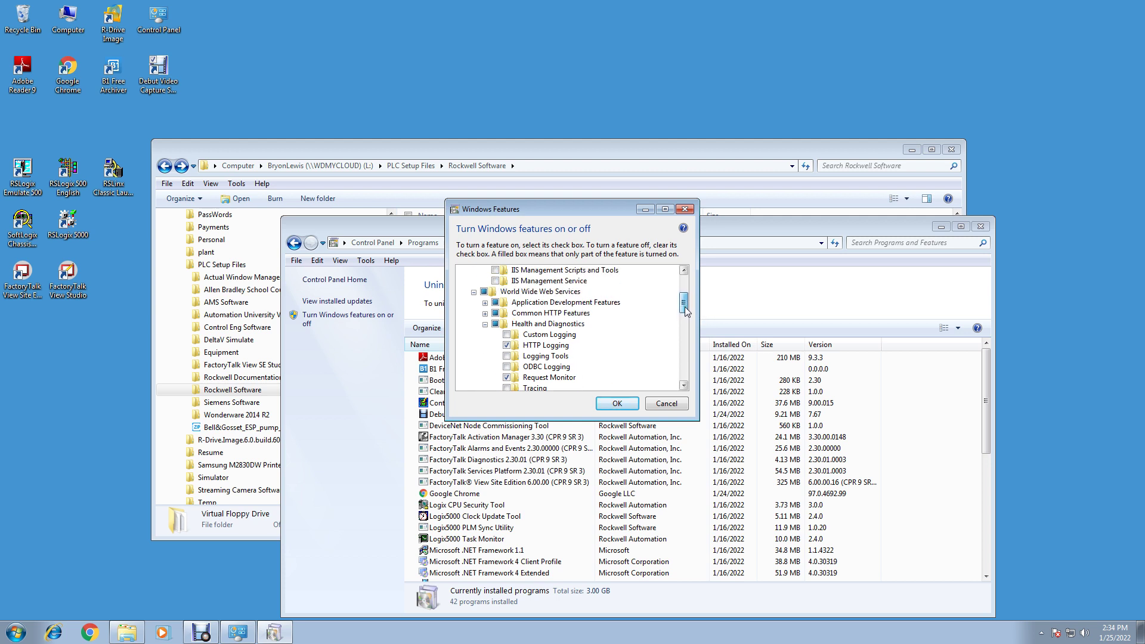
pyautogui.click(485, 313)
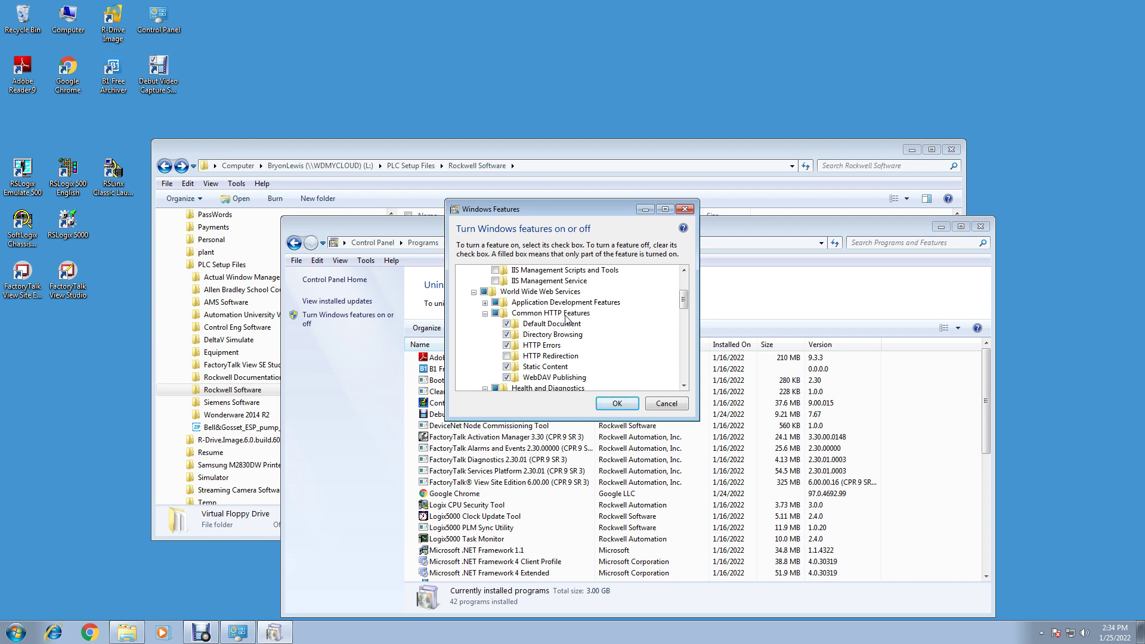
# Toggle WebDAV Publishing off and back on, then collapse Internet Information Services.
pyautogui.click(507, 378)
pyautogui.click(507, 378)
pyautogui.moveTo(683, 299)
pyautogui.mouseDown()
pyautogui.moveTo(689, 343)
pyautogui.moveTo(686, 292)
pyautogui.mouseUp()
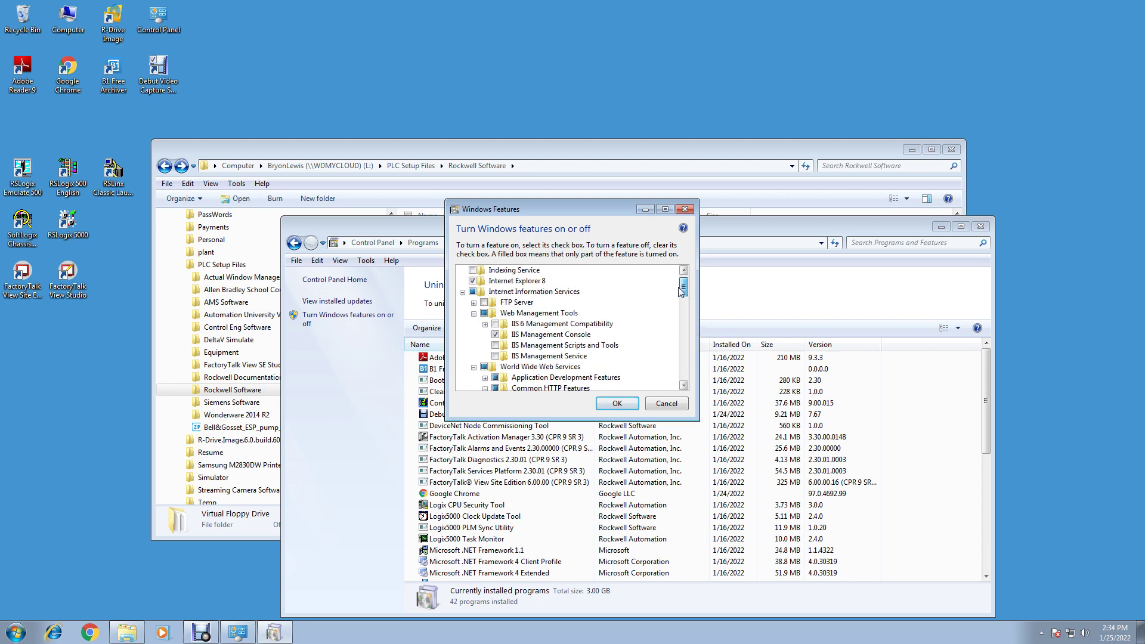
pyautogui.click(463, 291)
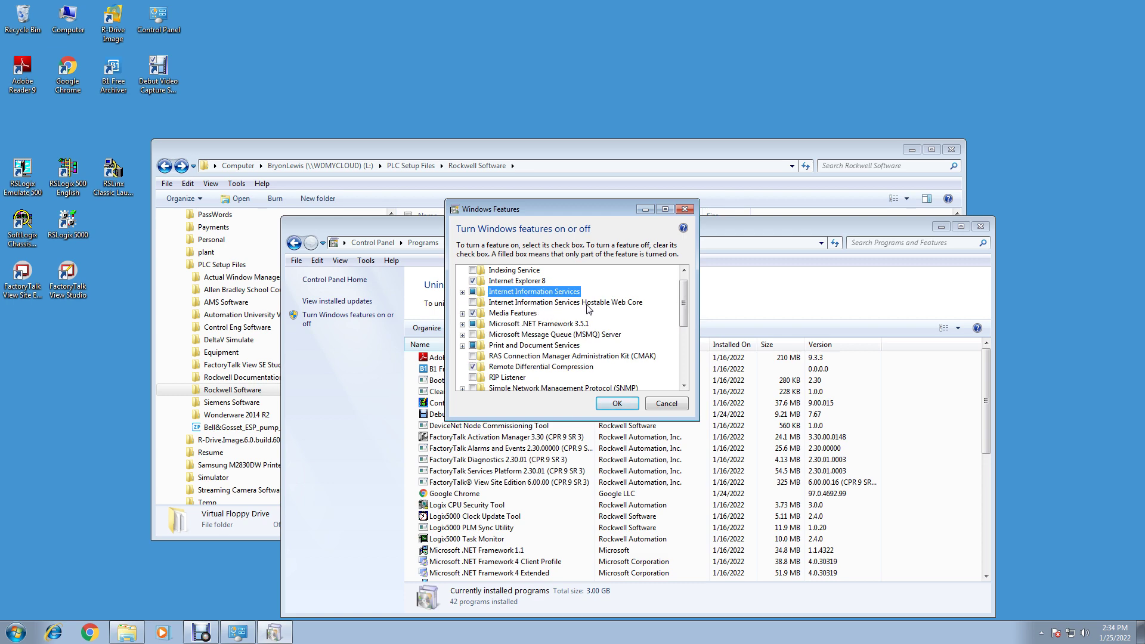
# Enable IIS Hostable Web Core, expand .NET Framework 3.5.1, and apply the feature changes.
pyautogui.click(473, 302)
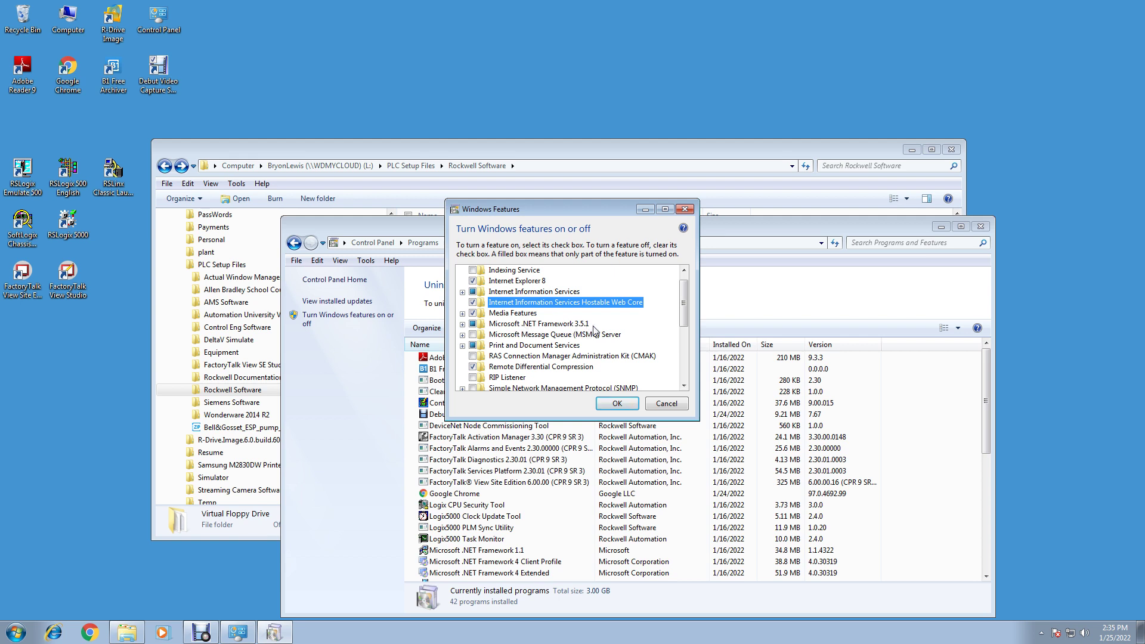
pyautogui.click(463, 325)
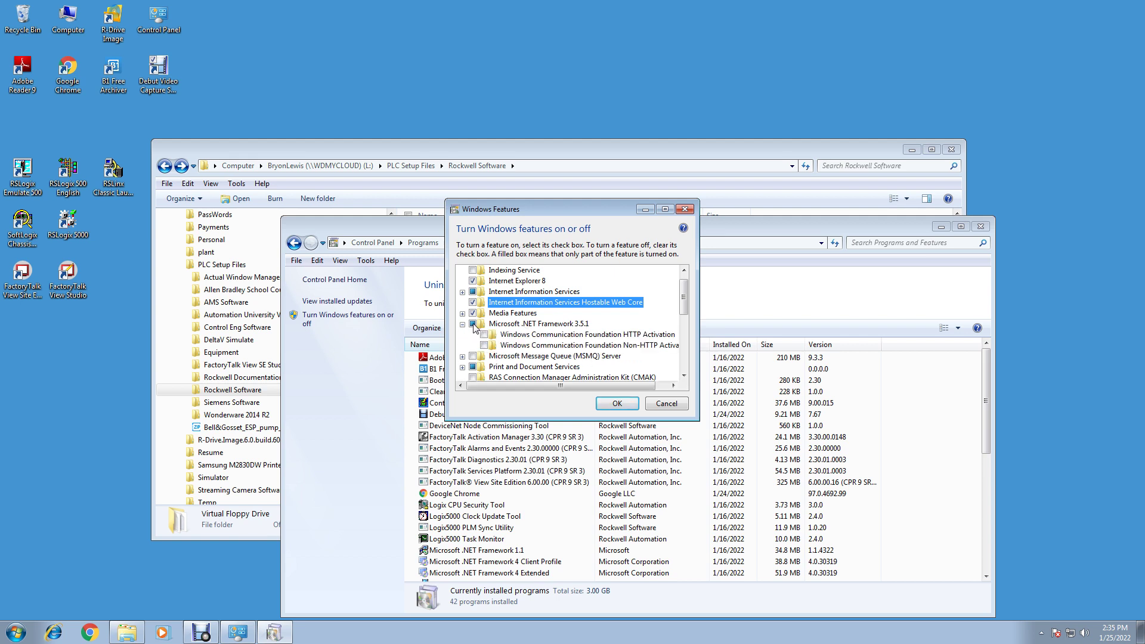
pyautogui.click(474, 327)
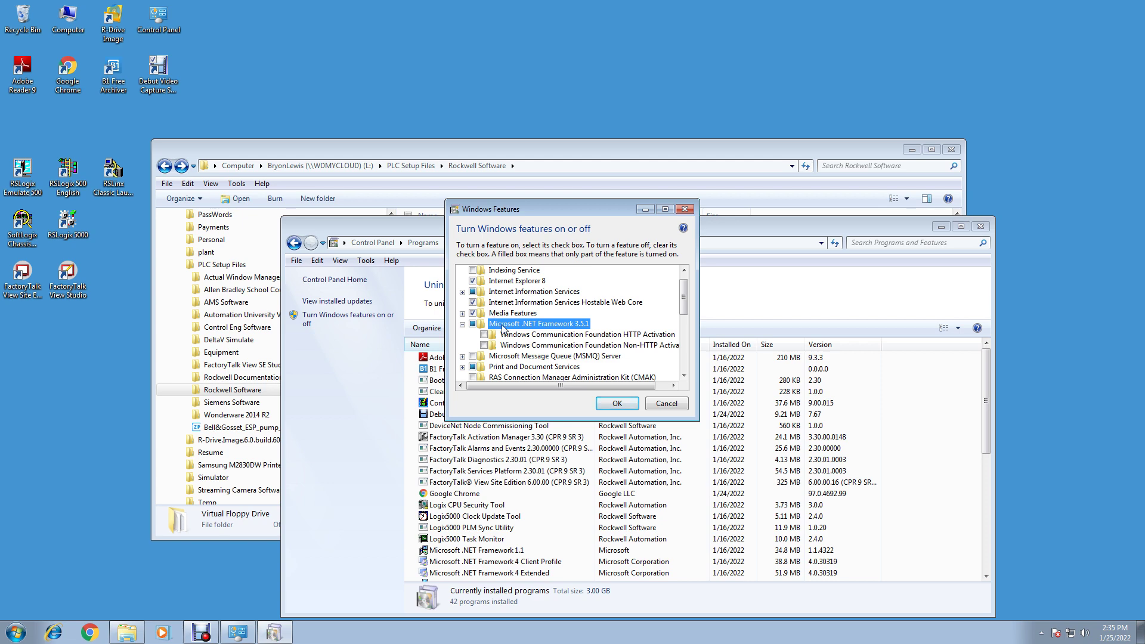
pyautogui.click(613, 406)
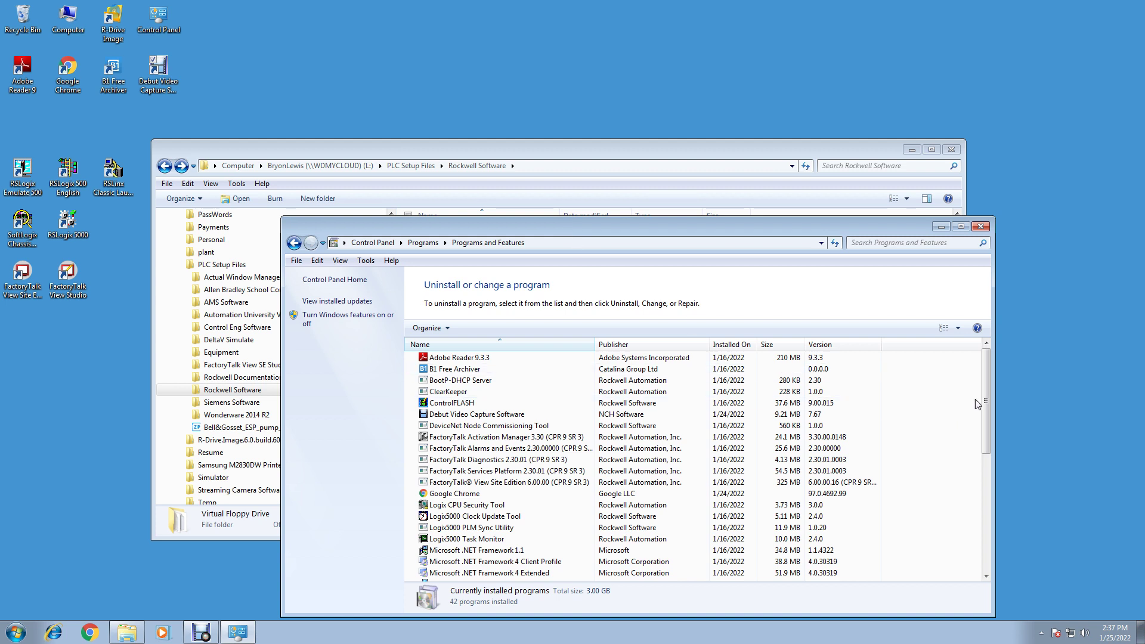
# Close Programs and Features, copy the Virtual Floppy Drive folder, and open the C: drive.
pyautogui.click(985, 231)
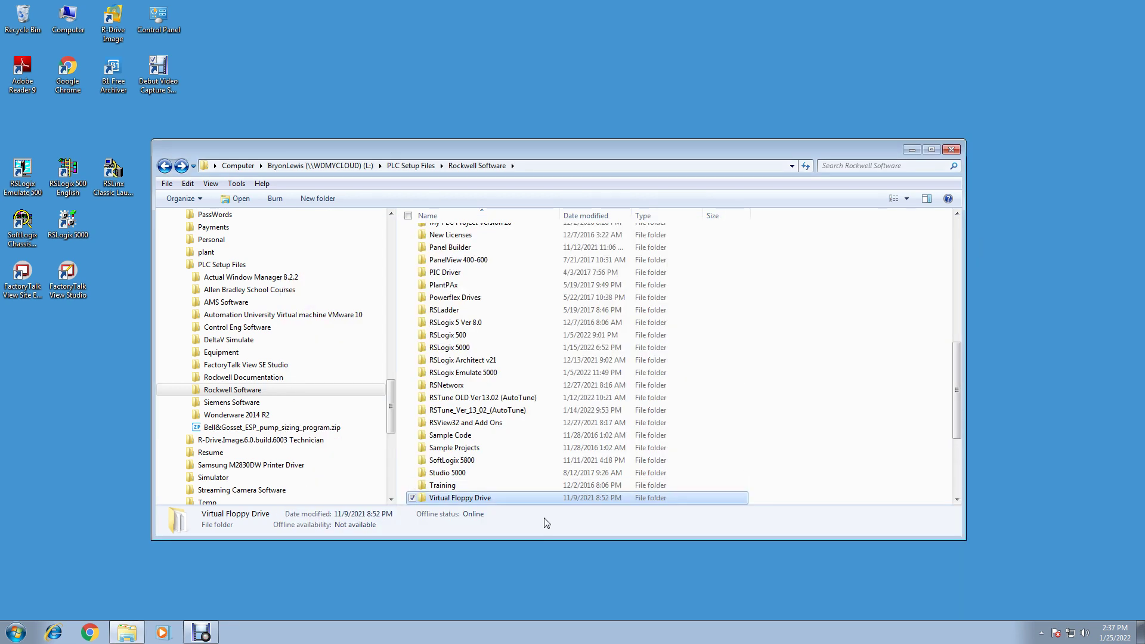
pyautogui.rightClick(450, 503)
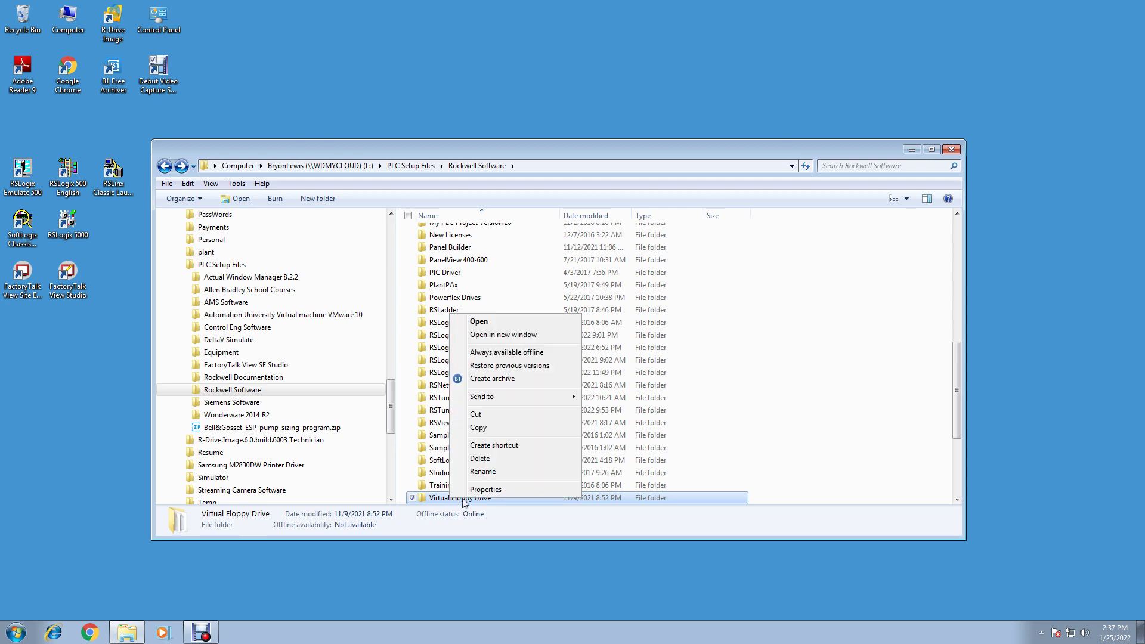
pyautogui.click(484, 428)
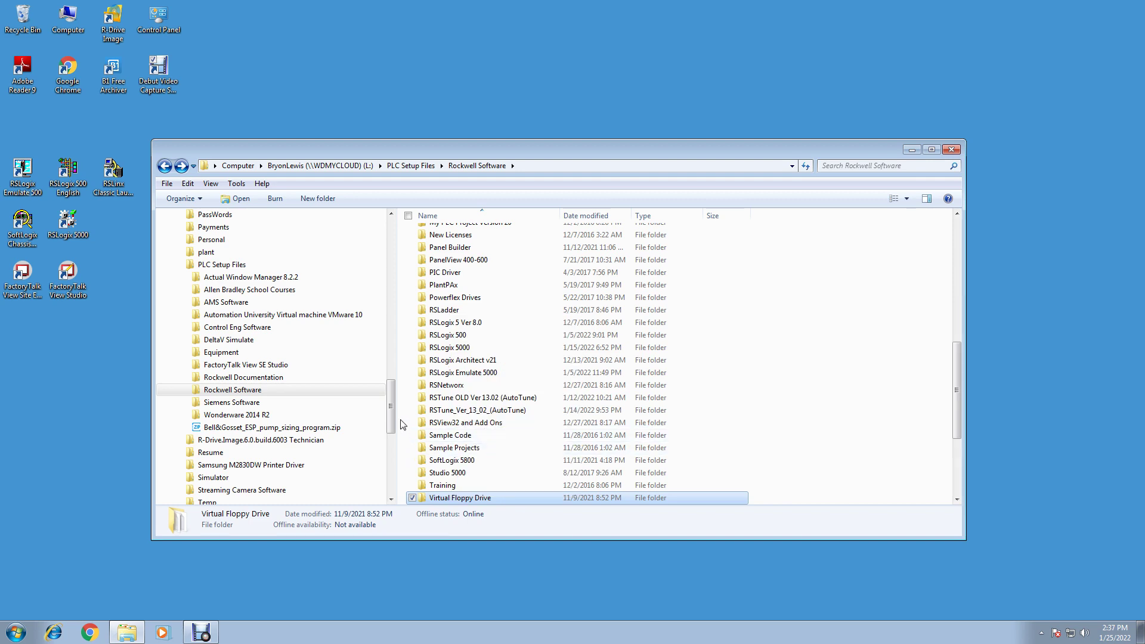
pyautogui.moveTo(391, 408); pyautogui.dragTo(391, 327)
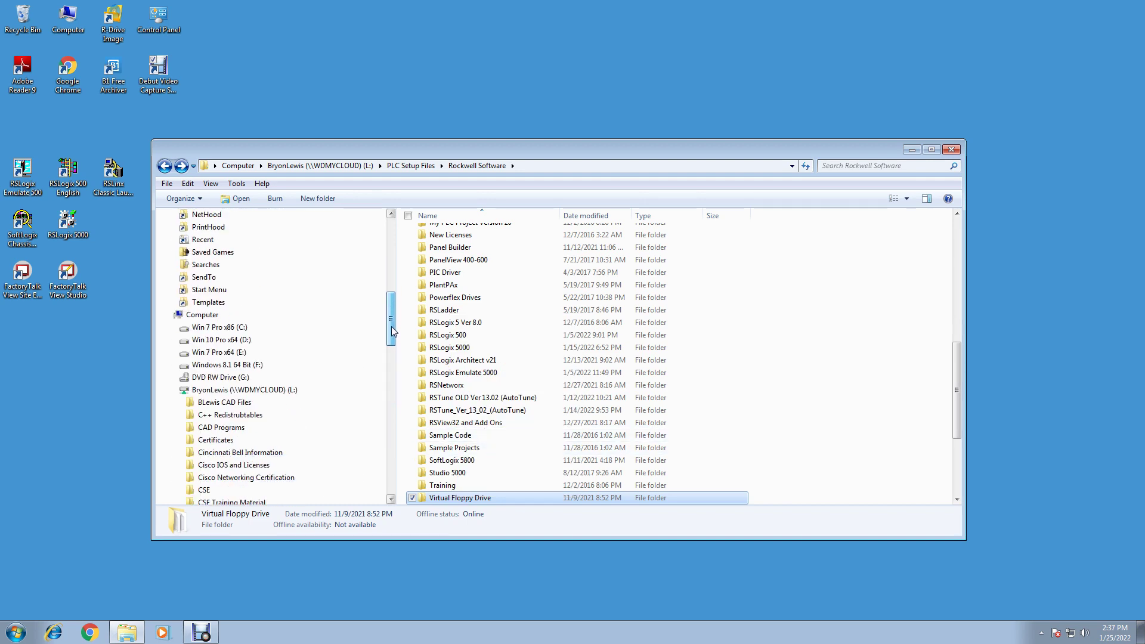
pyautogui.click(220, 329)
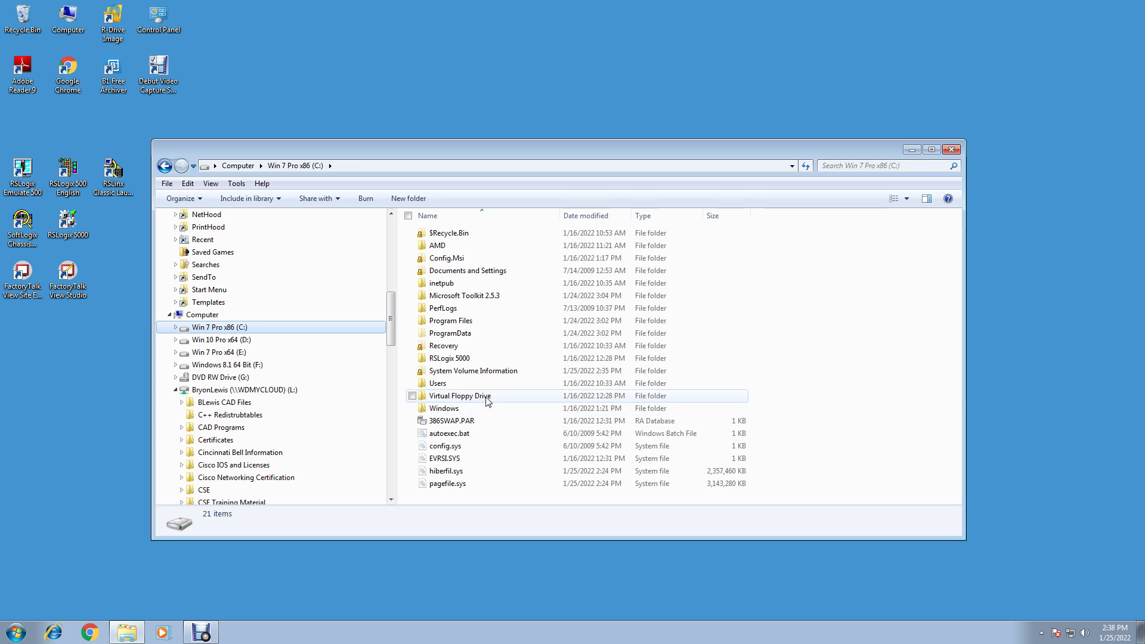
# Paste Virtual Floppy Drive into C:, merging and replacing existing files, then open the folder.
pyautogui.rightClick(510, 421)
pyautogui.click(539, 505)
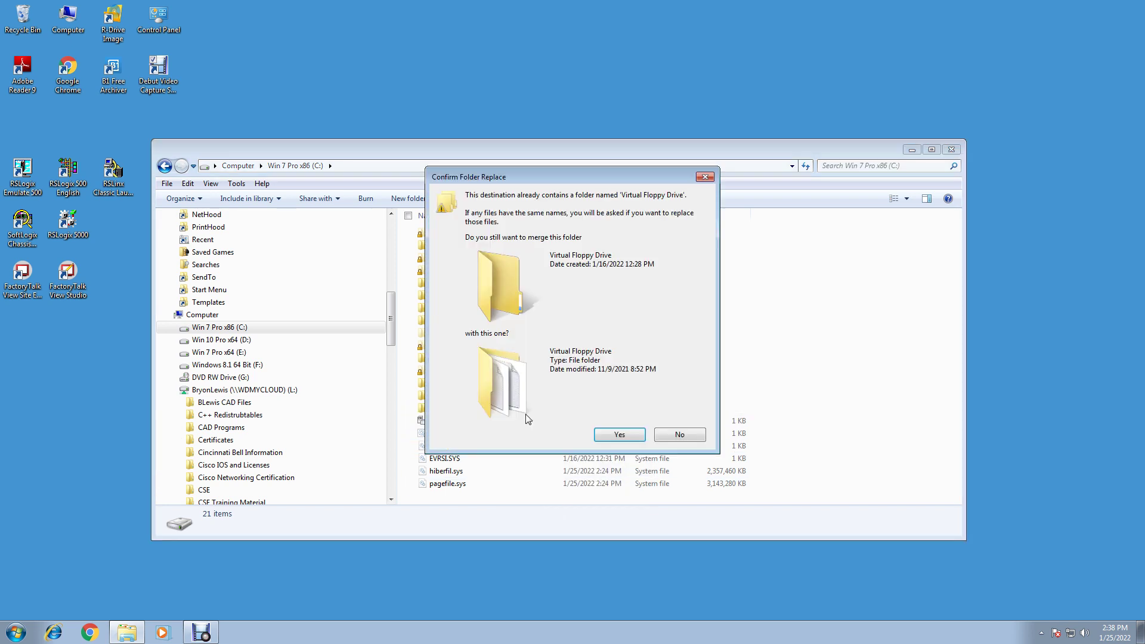
pyautogui.click(618, 438)
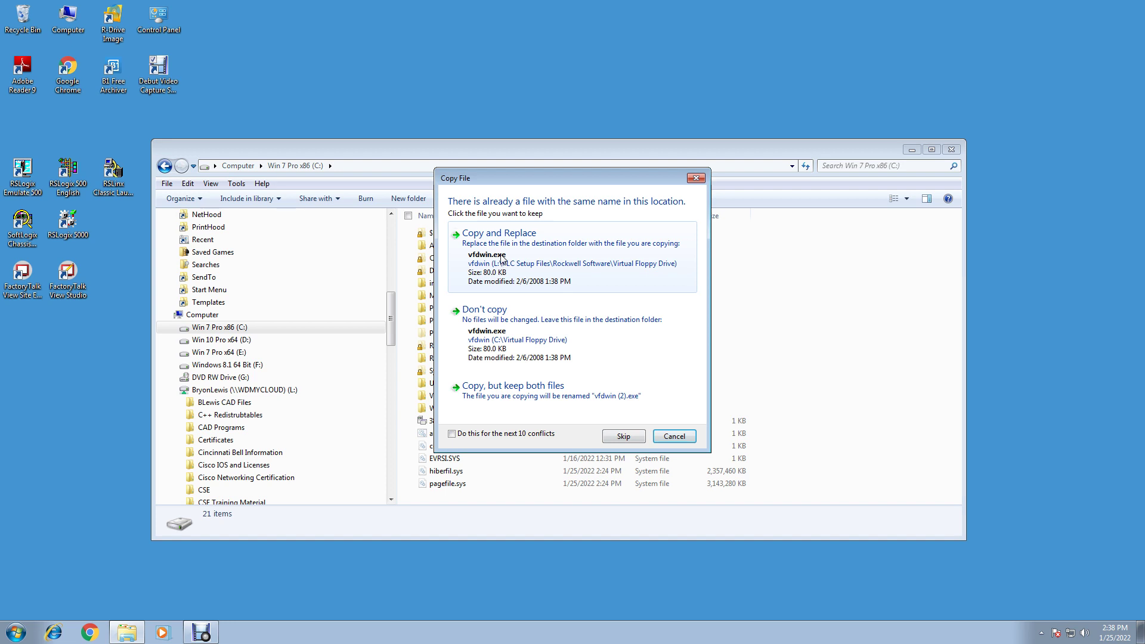
pyautogui.click(452, 433)
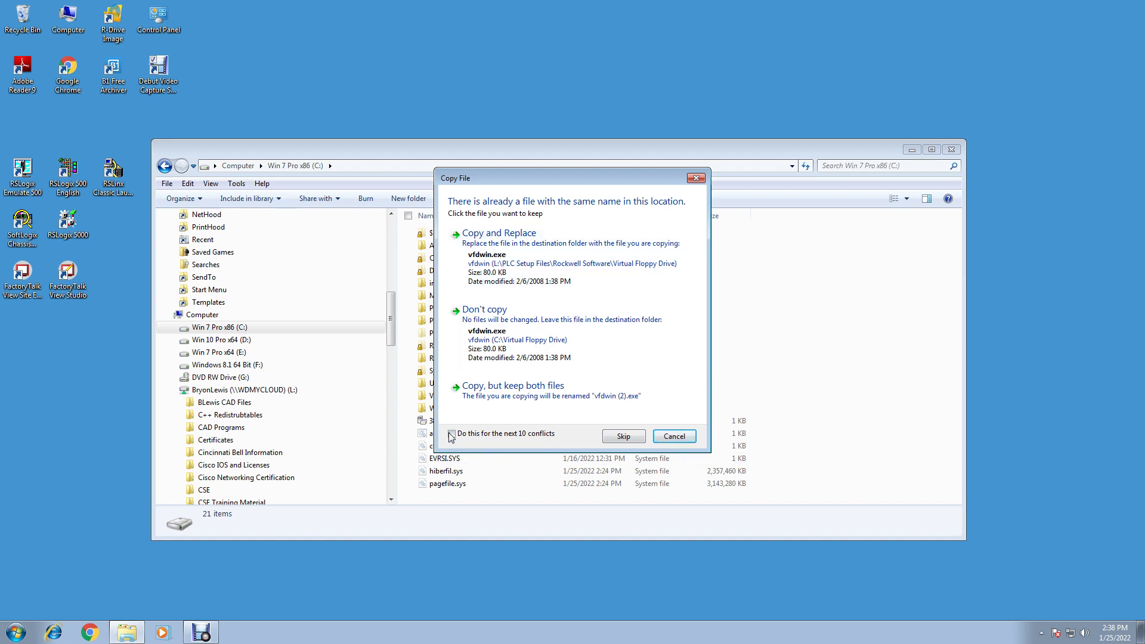
pyautogui.click(516, 249)
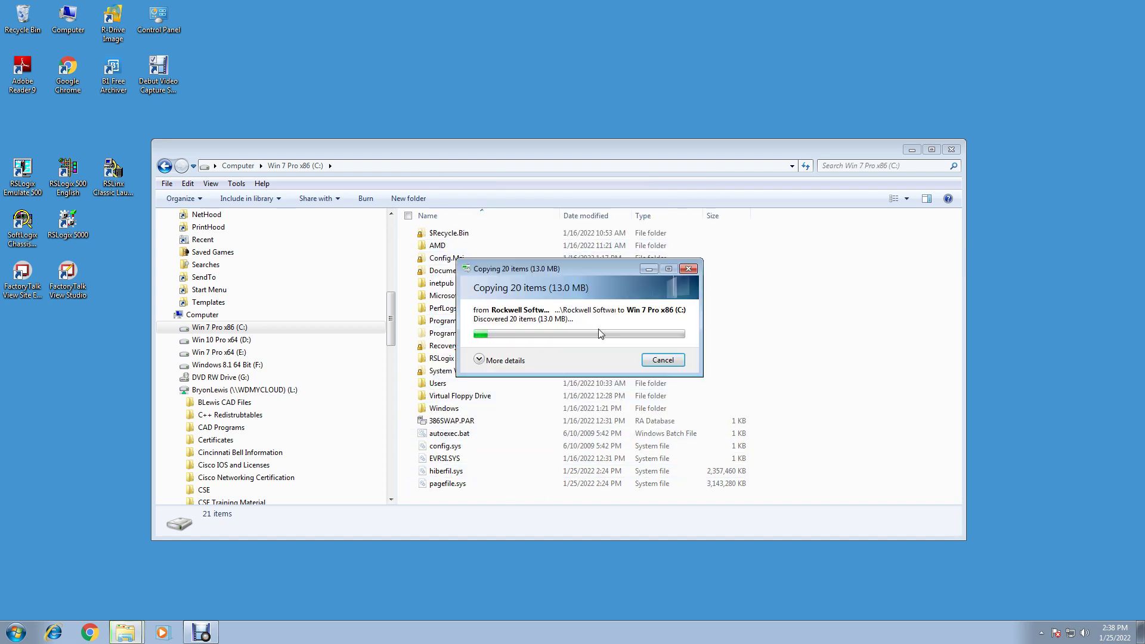
pyautogui.click(565, 433)
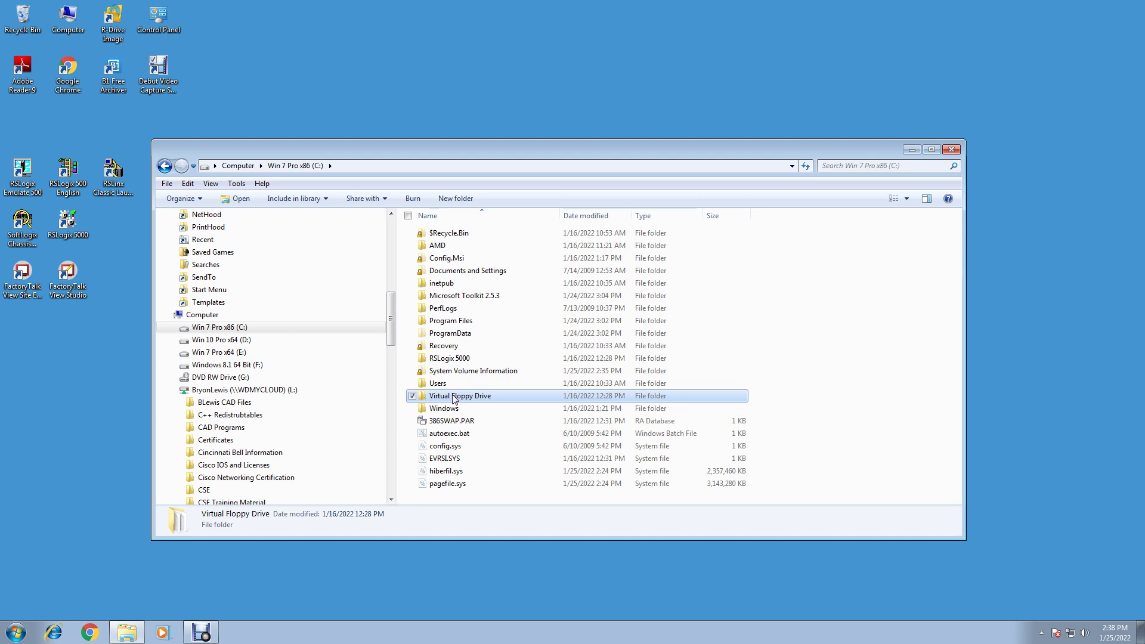
pyautogui.doubleClick(452, 398)
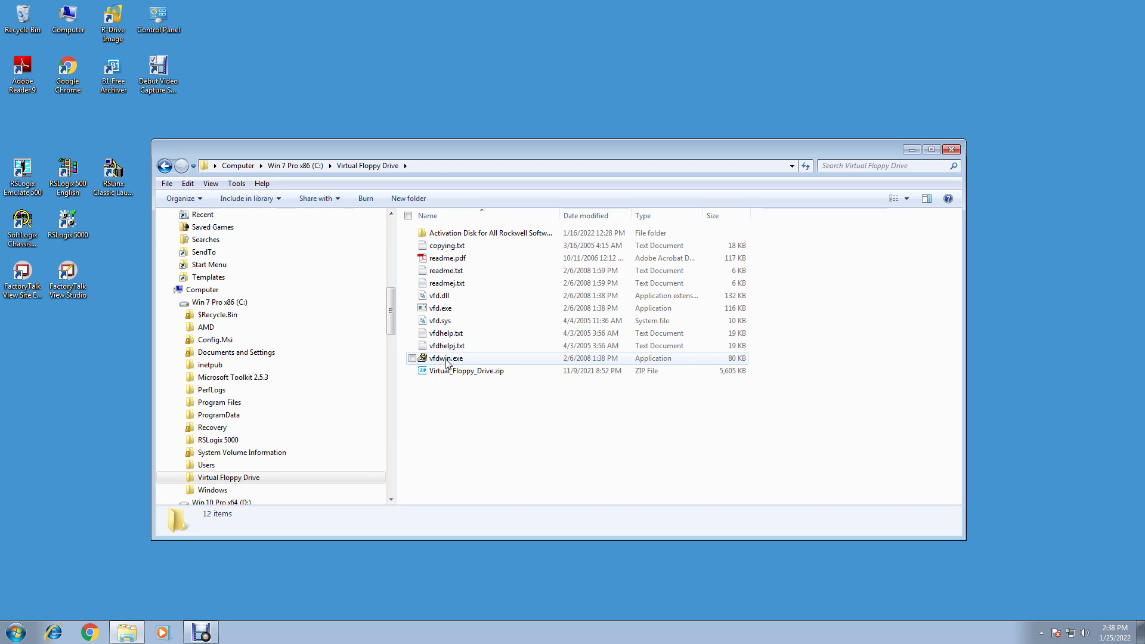
# Launch vfdwin.exe and try stopping, uninstalling and reinstalling the VFD driver without admin rights.
pyautogui.doubleClick(447, 360)
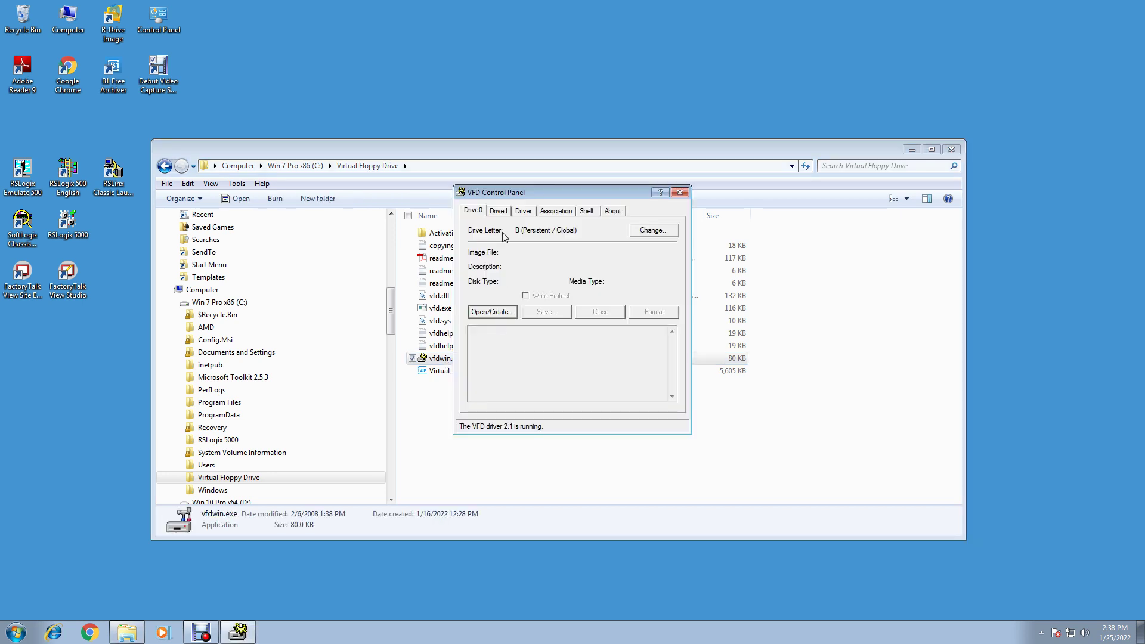
pyautogui.click(525, 215)
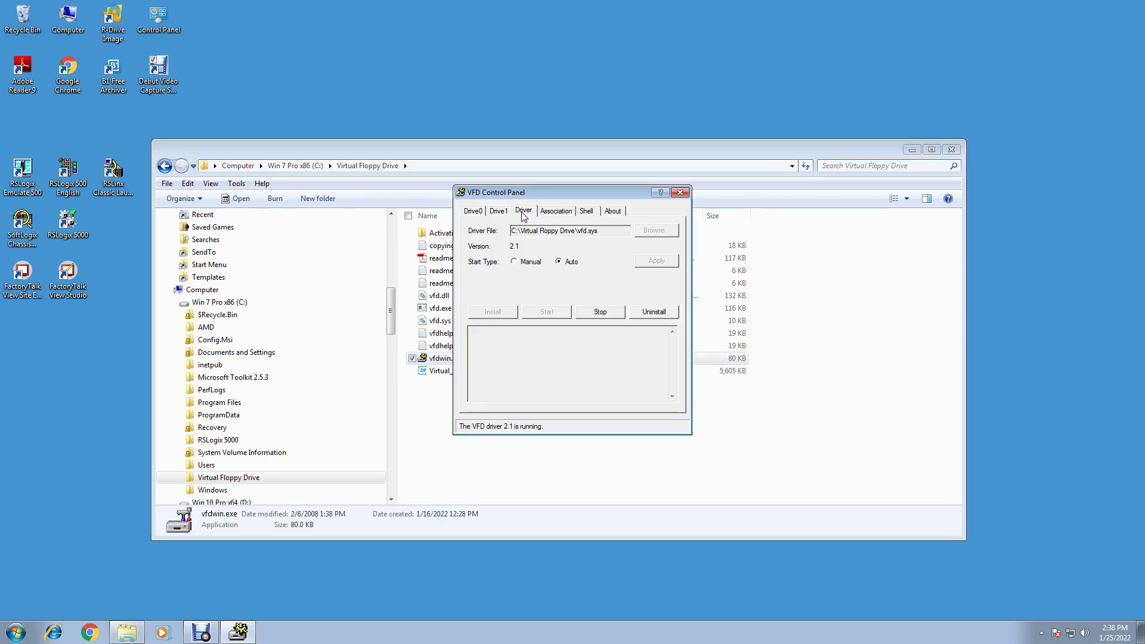
pyautogui.click(601, 312)
pyautogui.click(654, 312)
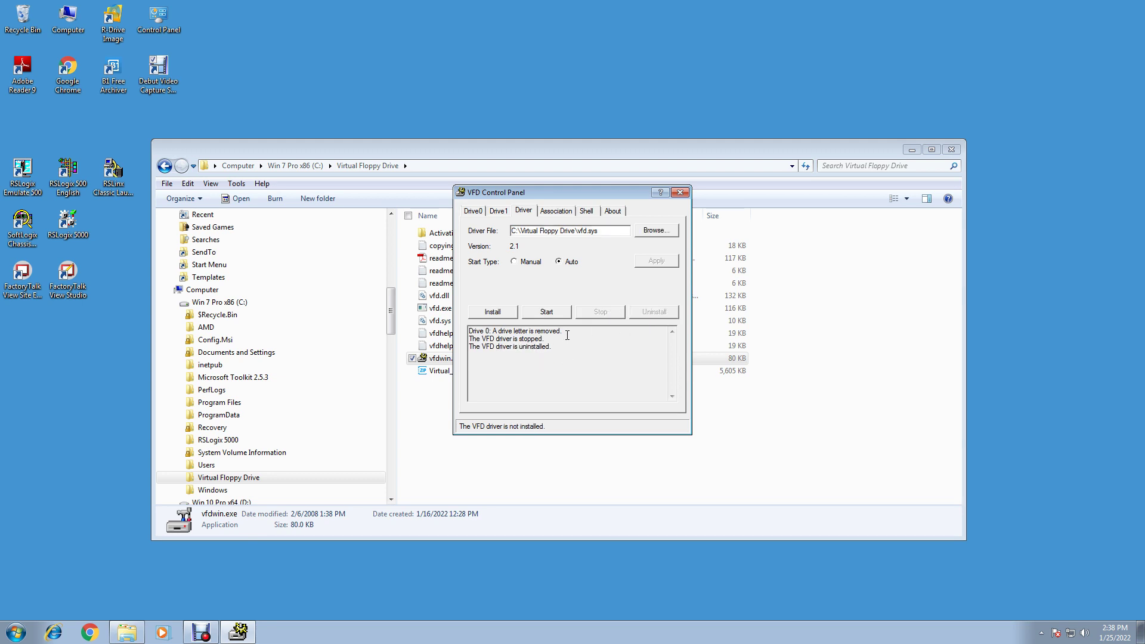
pyautogui.click(493, 312)
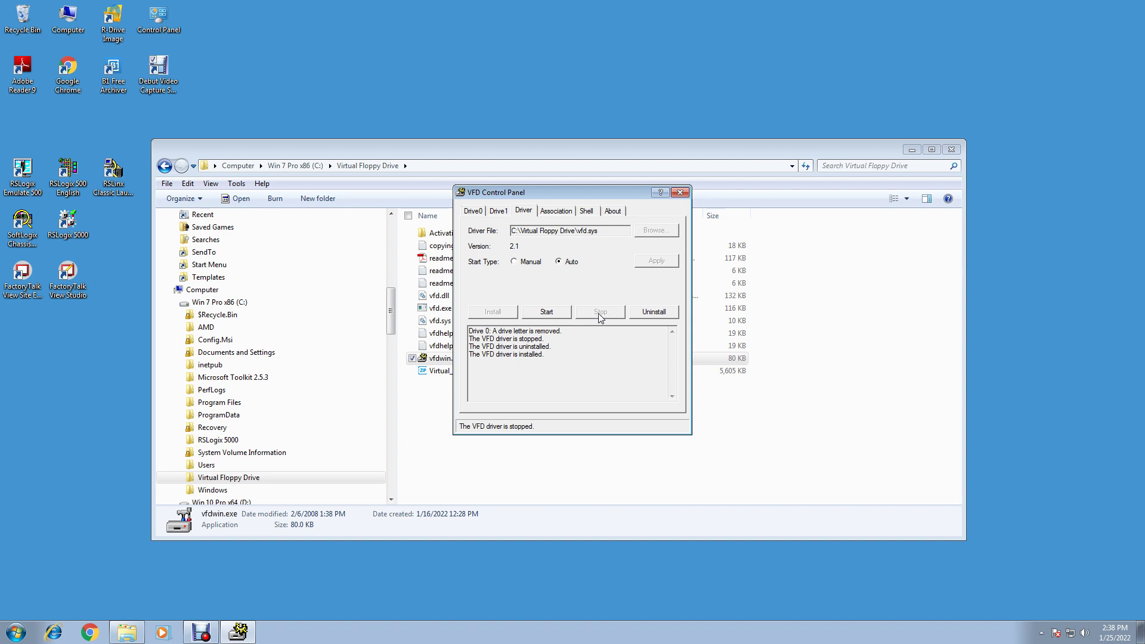
pyautogui.click(652, 312)
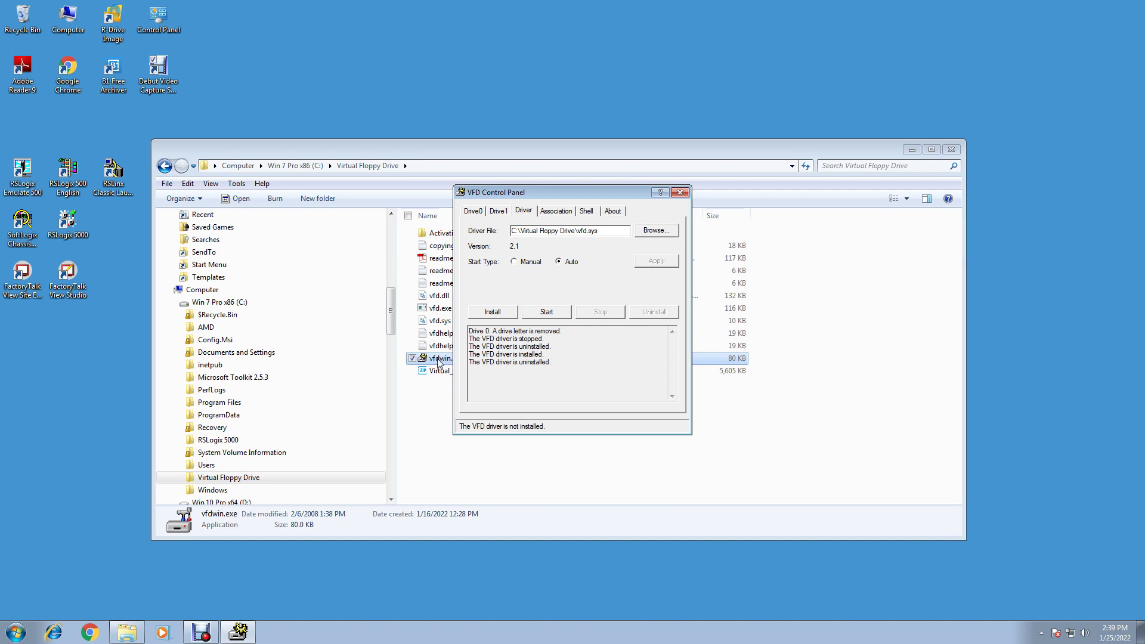
# Relaunch VFD Control Panel as administrator, then install and start the driver with Auto start type.
pyautogui.click(680, 192)
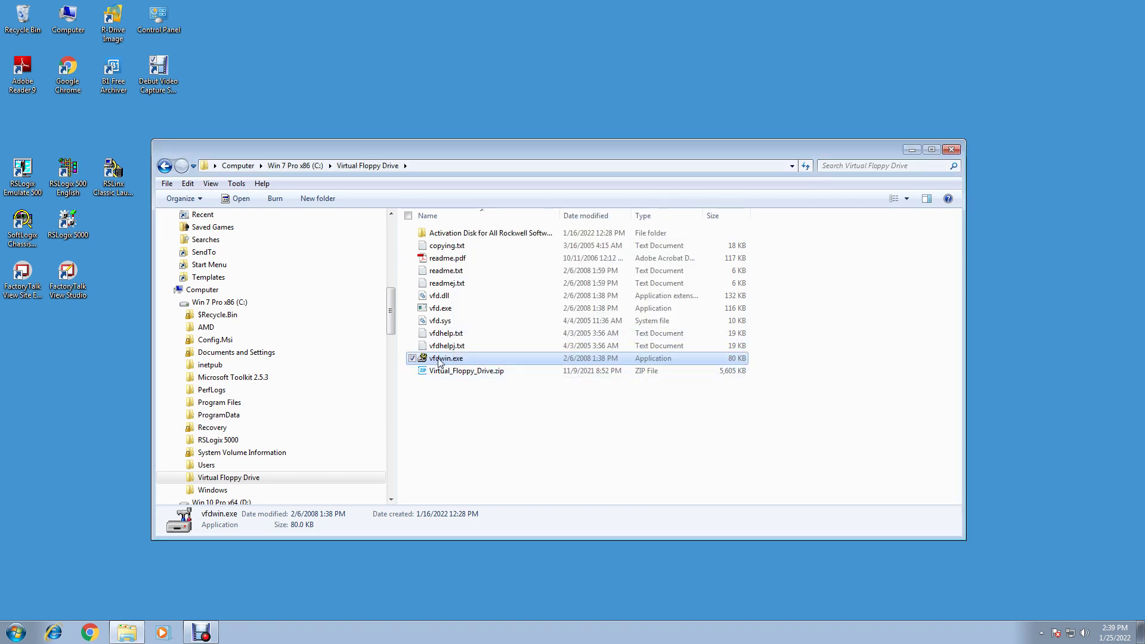
pyautogui.rightClick(440, 363)
pyautogui.click(478, 379)
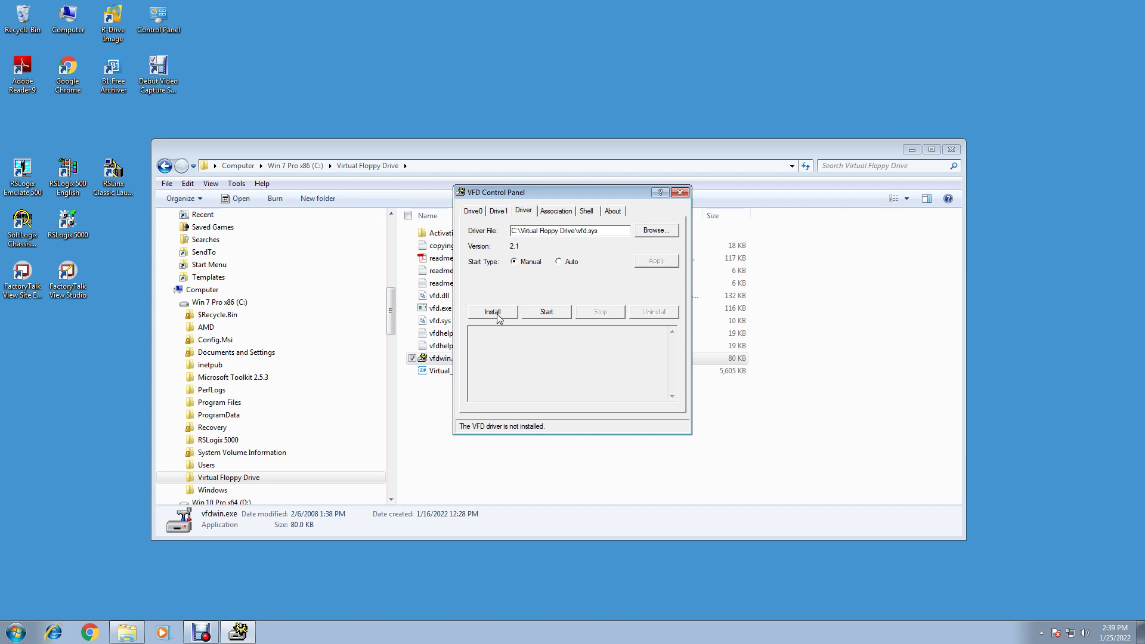
pyautogui.click(559, 262)
pyautogui.click(501, 314)
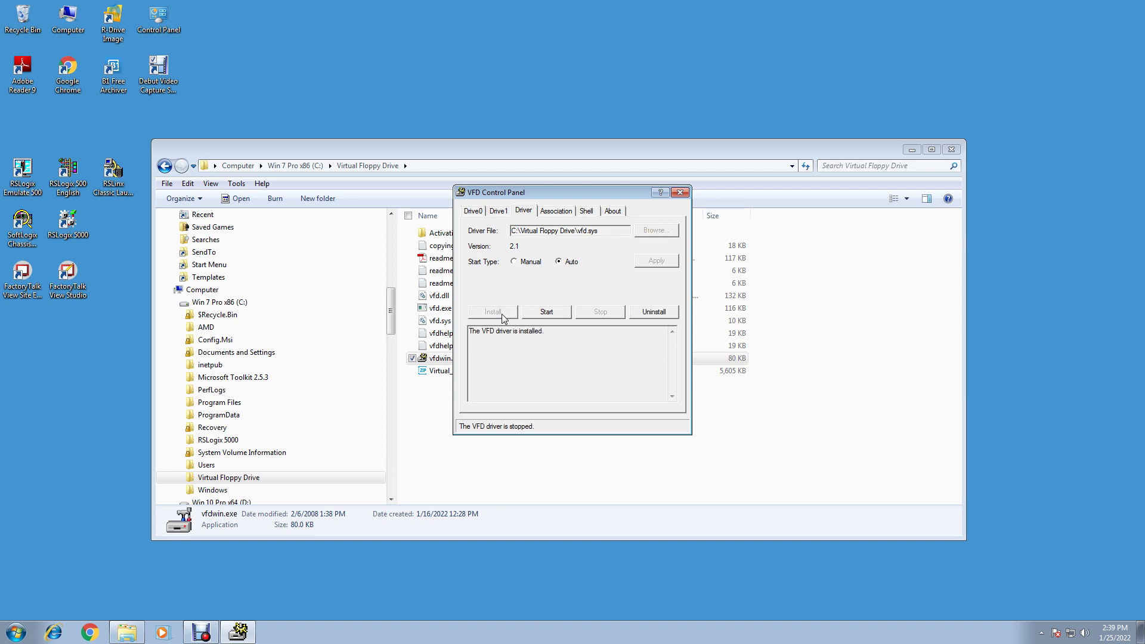
pyautogui.click(547, 312)
# Check the Association tab, leaving the .img association ticked.
pyautogui.click(555, 211)
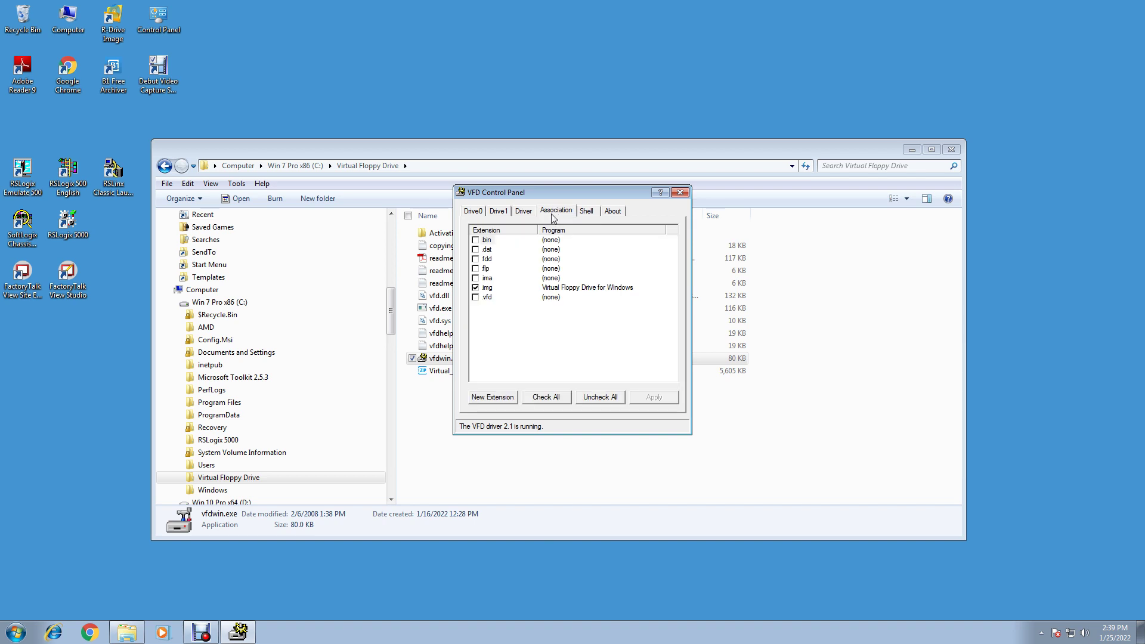
pyautogui.click(476, 289)
pyautogui.click(477, 289)
# Assign Drive0 the drive letter A: as Persistent/Global.
pyautogui.click(477, 212)
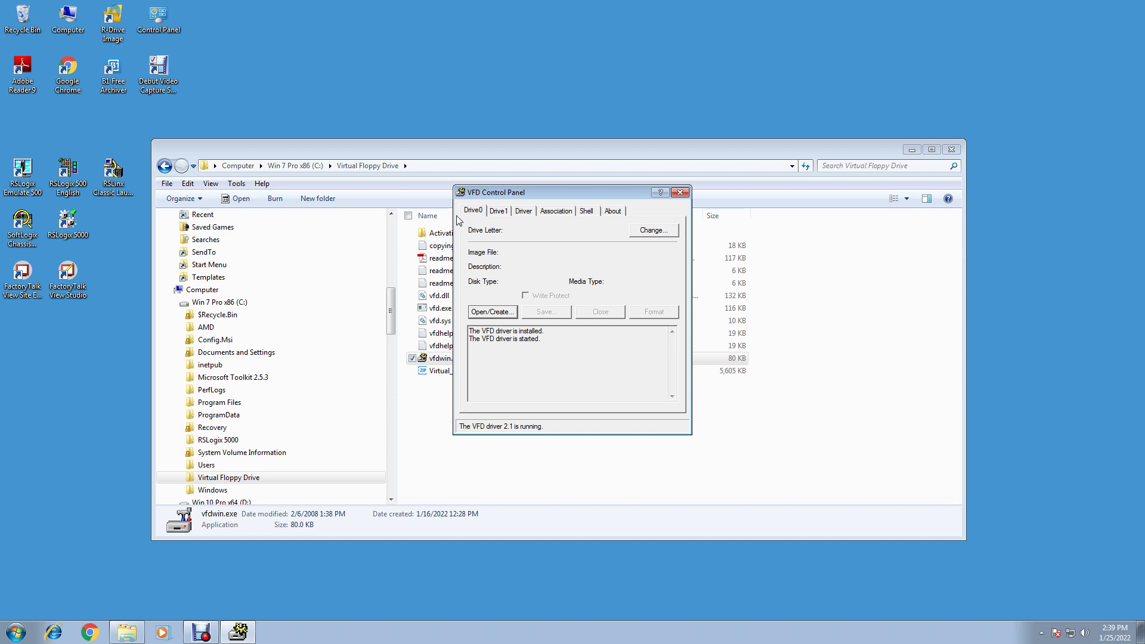
pyautogui.click(498, 213)
pyautogui.click(474, 215)
pyautogui.click(659, 237)
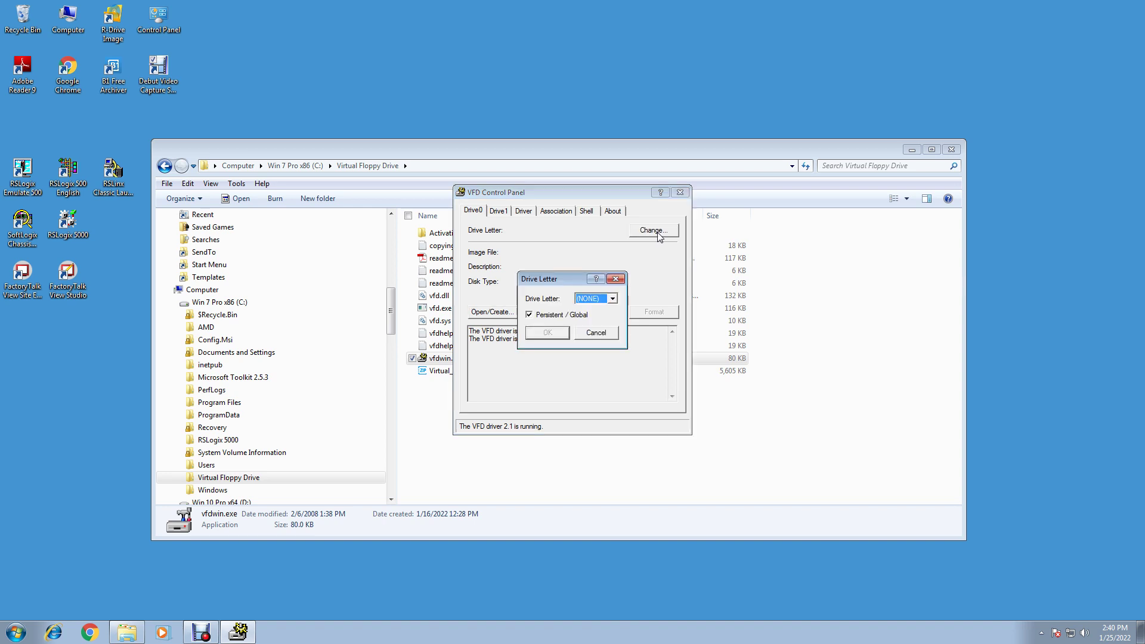
pyautogui.click(617, 300)
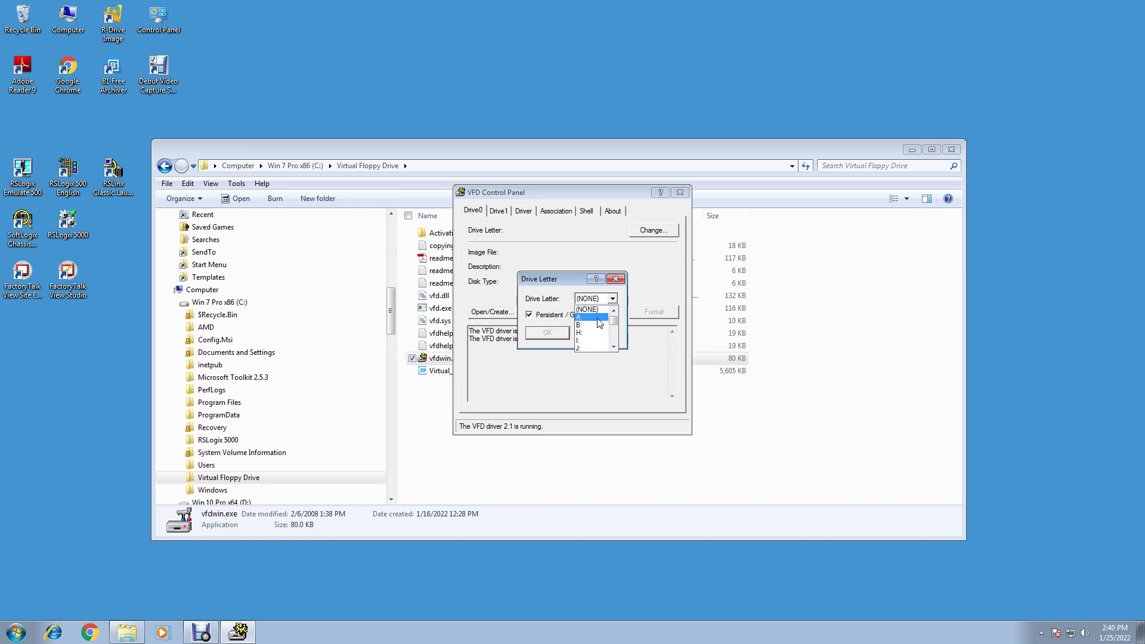
pyautogui.click(599, 322)
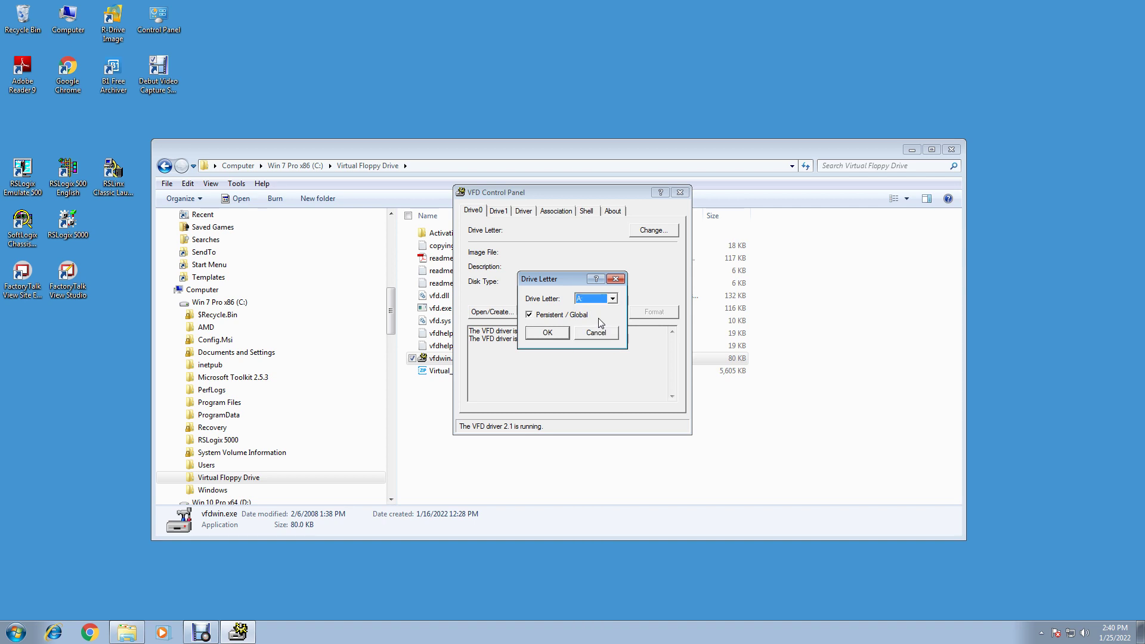
pyautogui.click(554, 336)
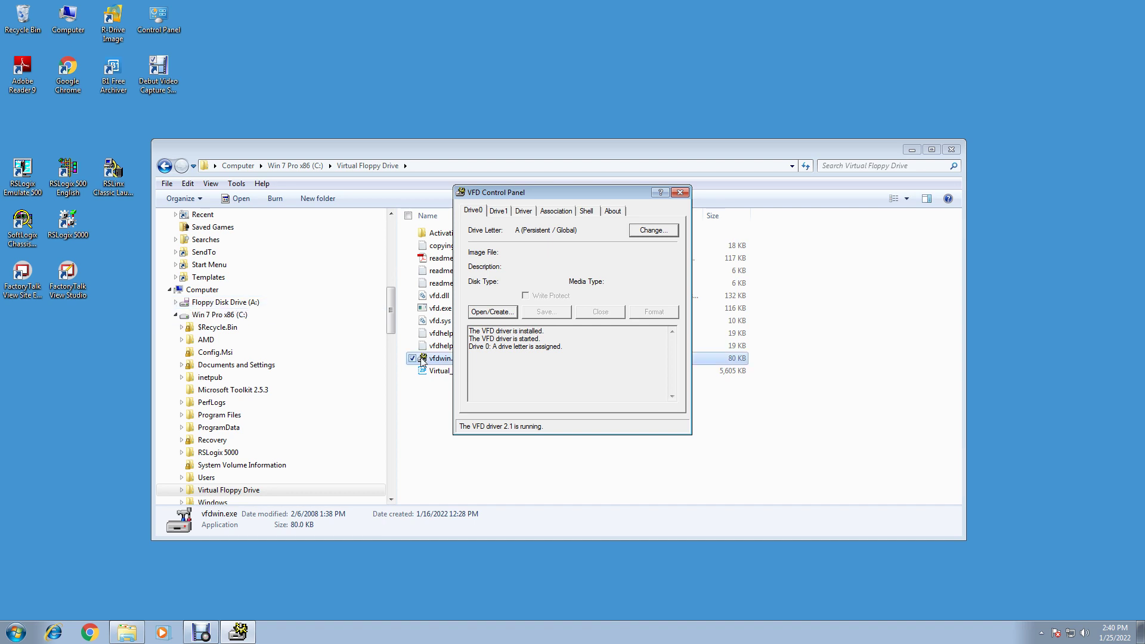
# Mount Activation Master Disk All Products.img from Virtual Floppy Drive\Activation Disk on Drive0.
pyautogui.click(486, 318)
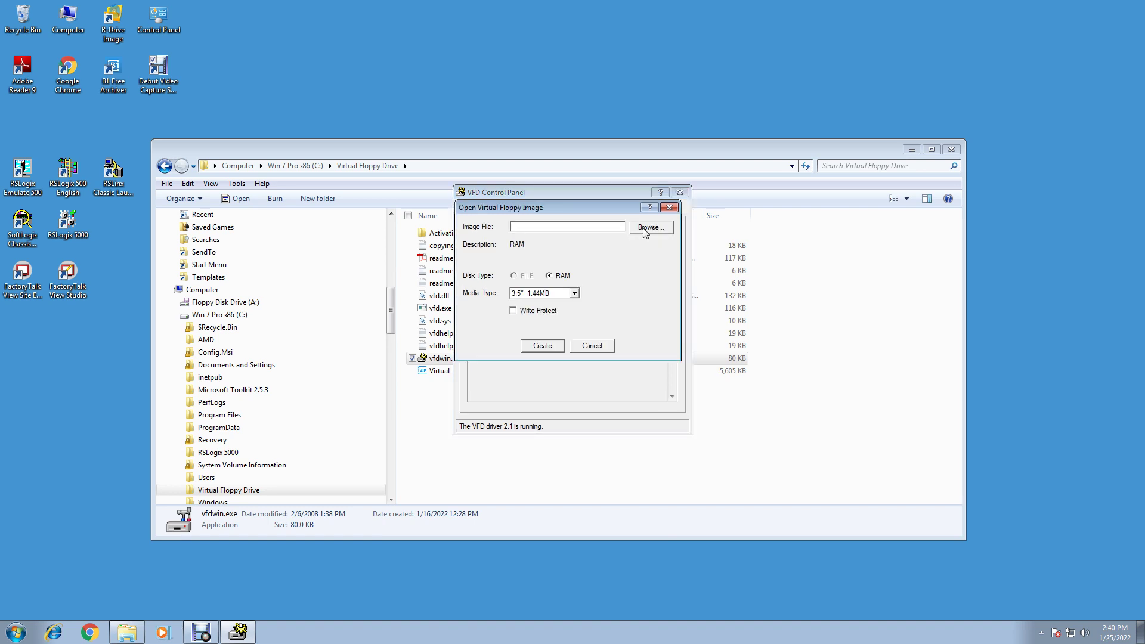
pyautogui.click(644, 229)
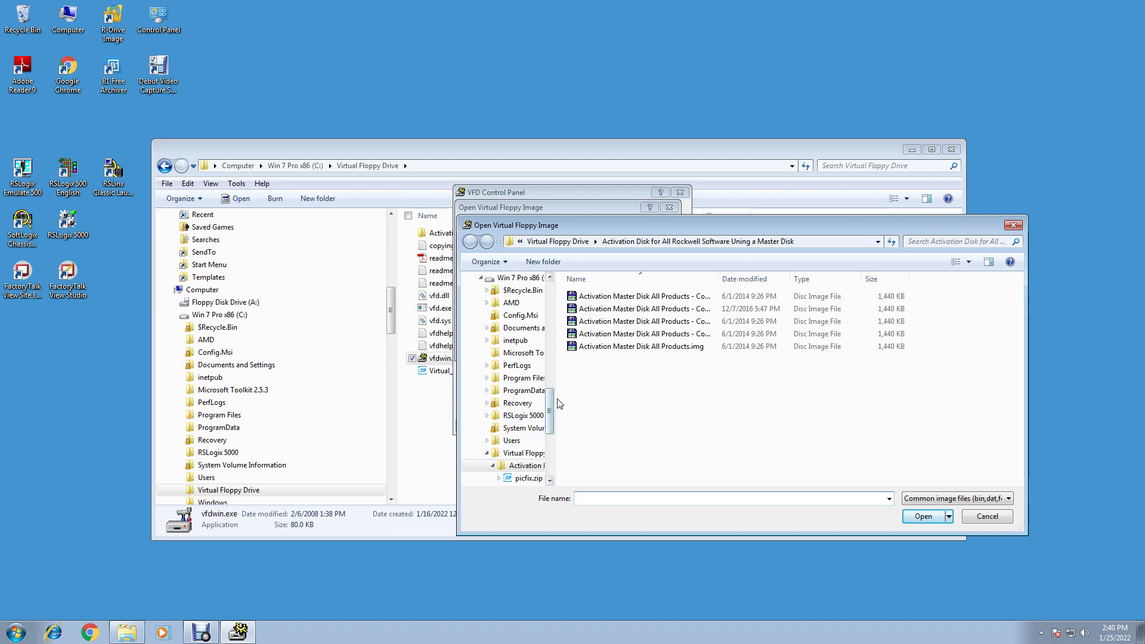
pyautogui.moveTo(554, 402); pyautogui.dragTo(628, 403)
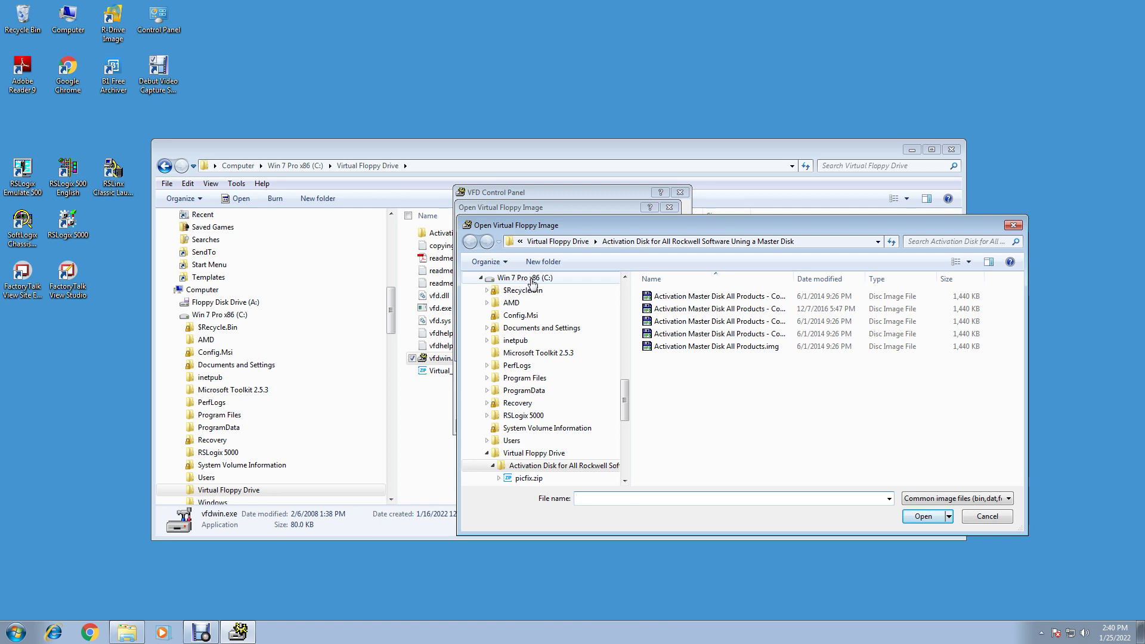
pyautogui.click(526, 455)
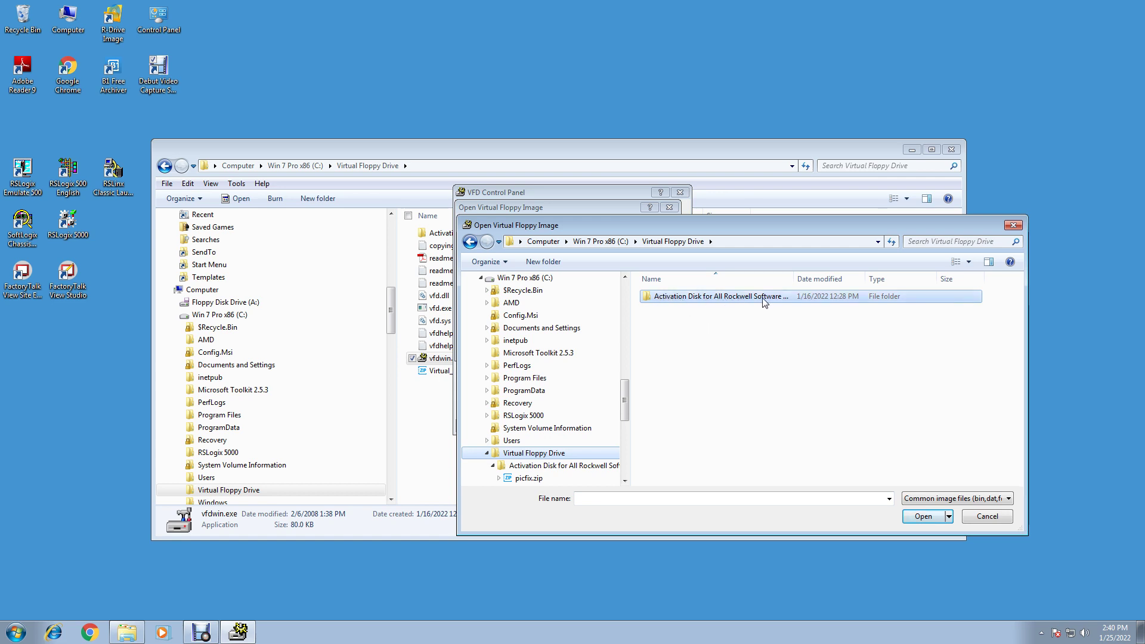
pyautogui.doubleClick(698, 302)
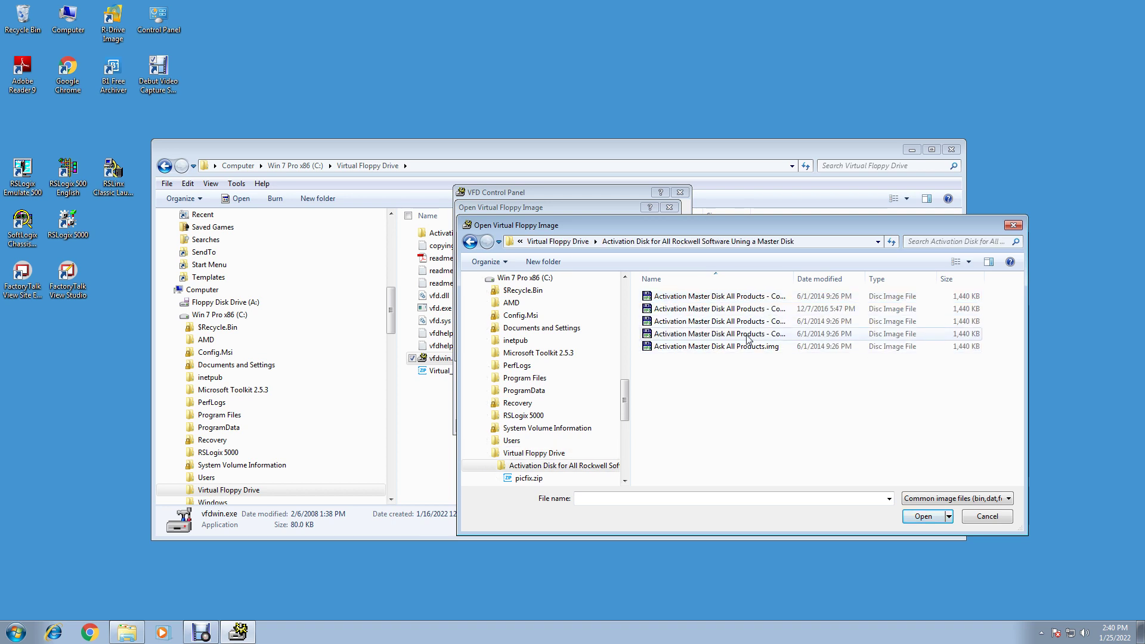
pyautogui.moveTo(794, 278); pyautogui.dragTo(824, 279)
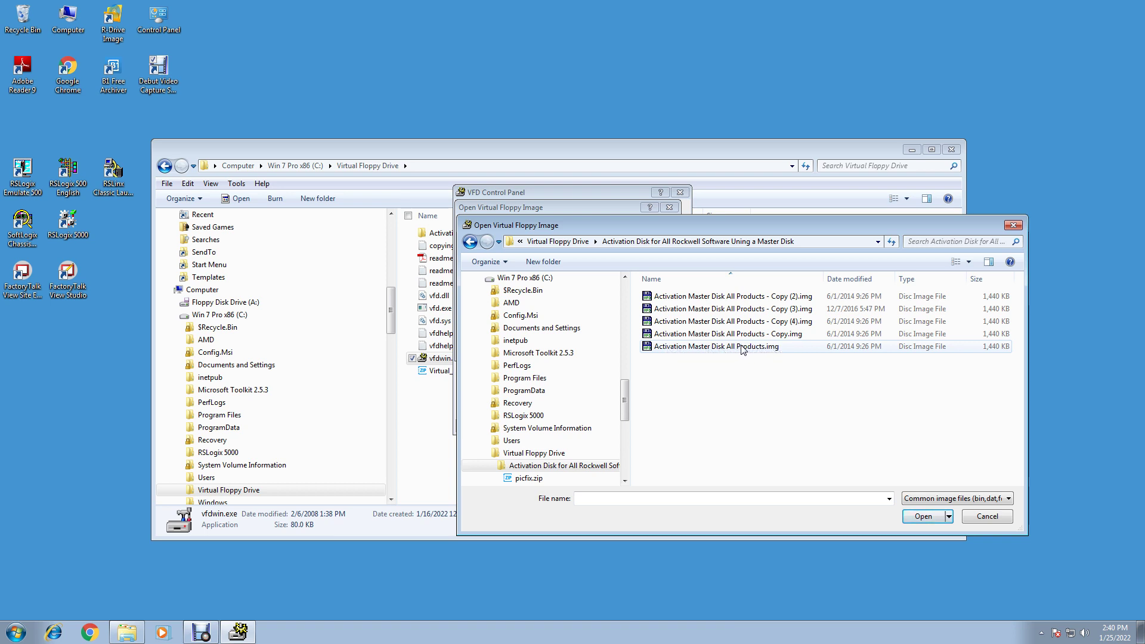
pyautogui.click(706, 350)
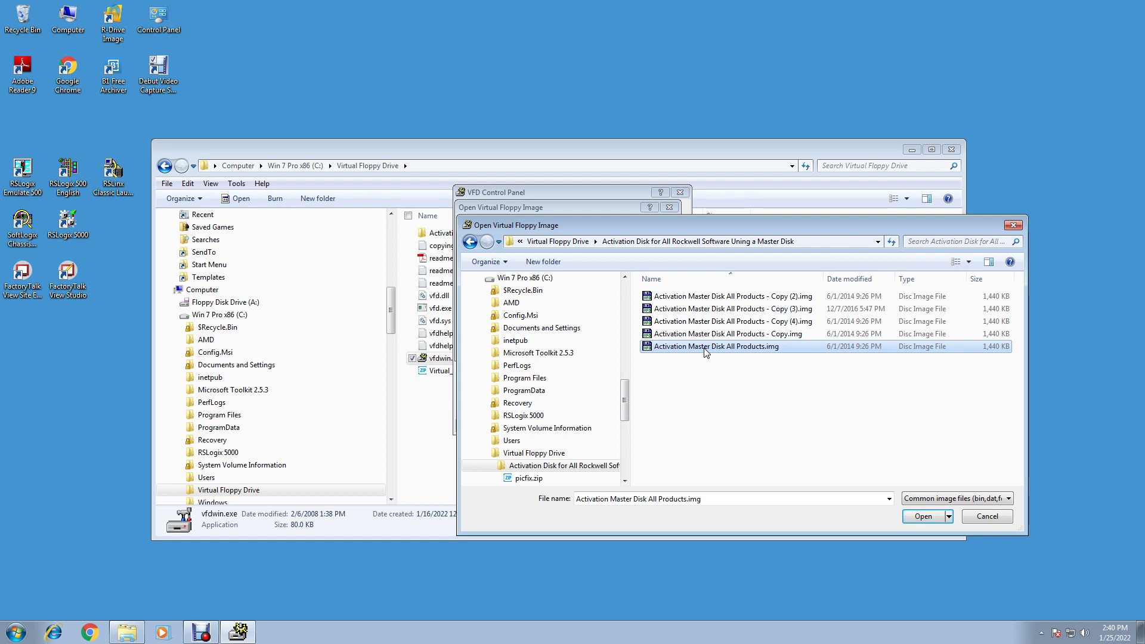
pyautogui.click(921, 521)
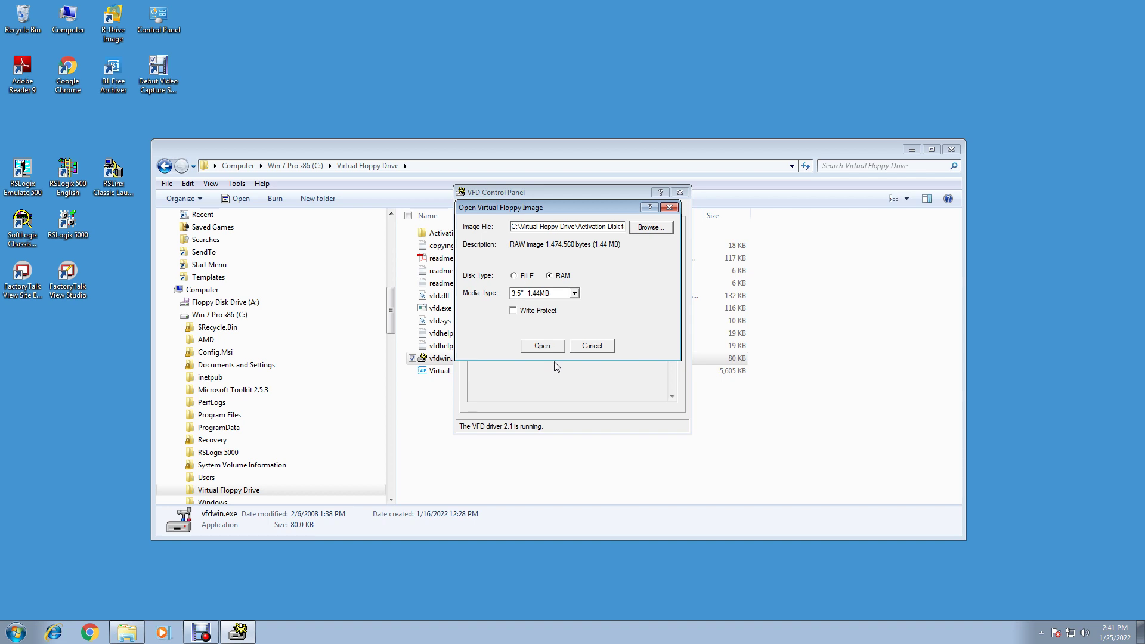
pyautogui.click(543, 347)
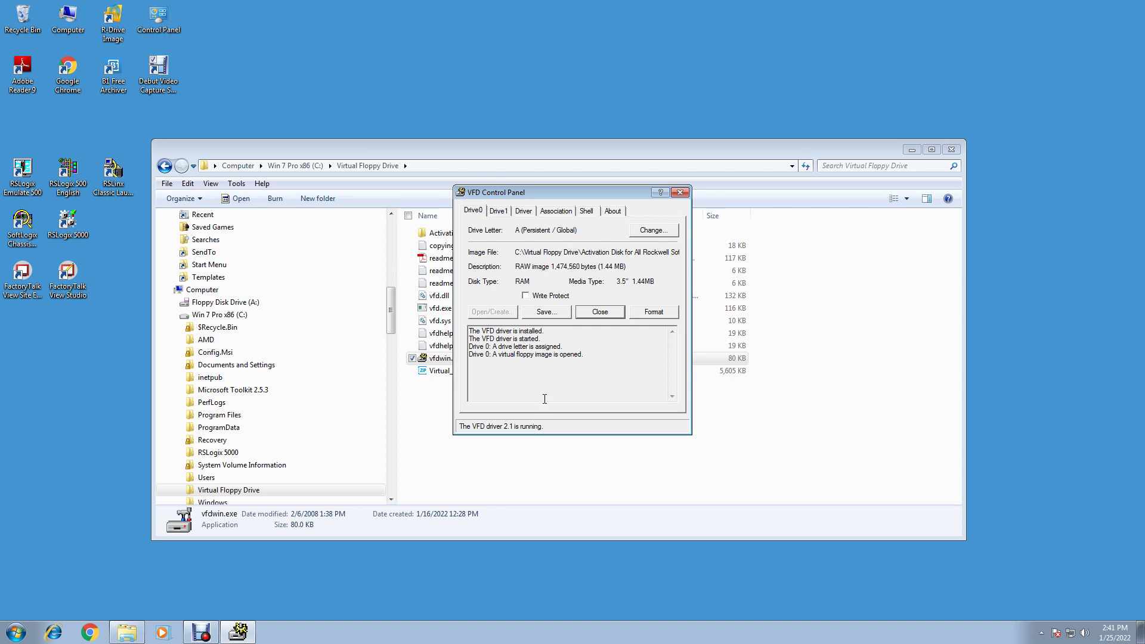
# Open Floppy Disk Drive (A:) and run EVMOVEW.EXE as administrator.
pyautogui.click(230, 302)
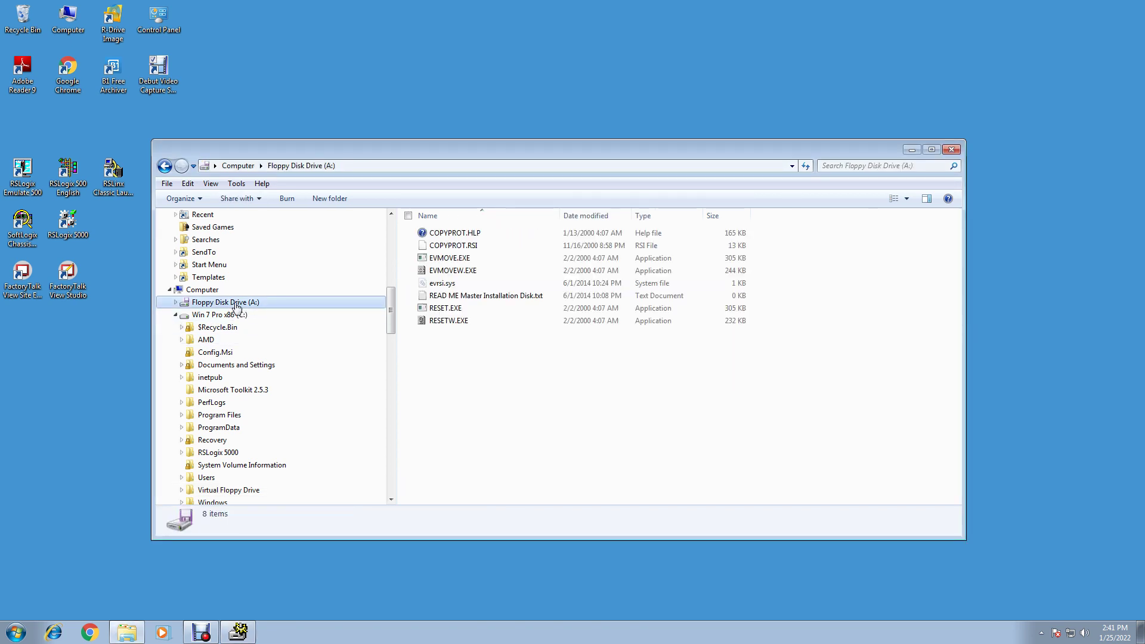
pyautogui.rightClick(460, 275)
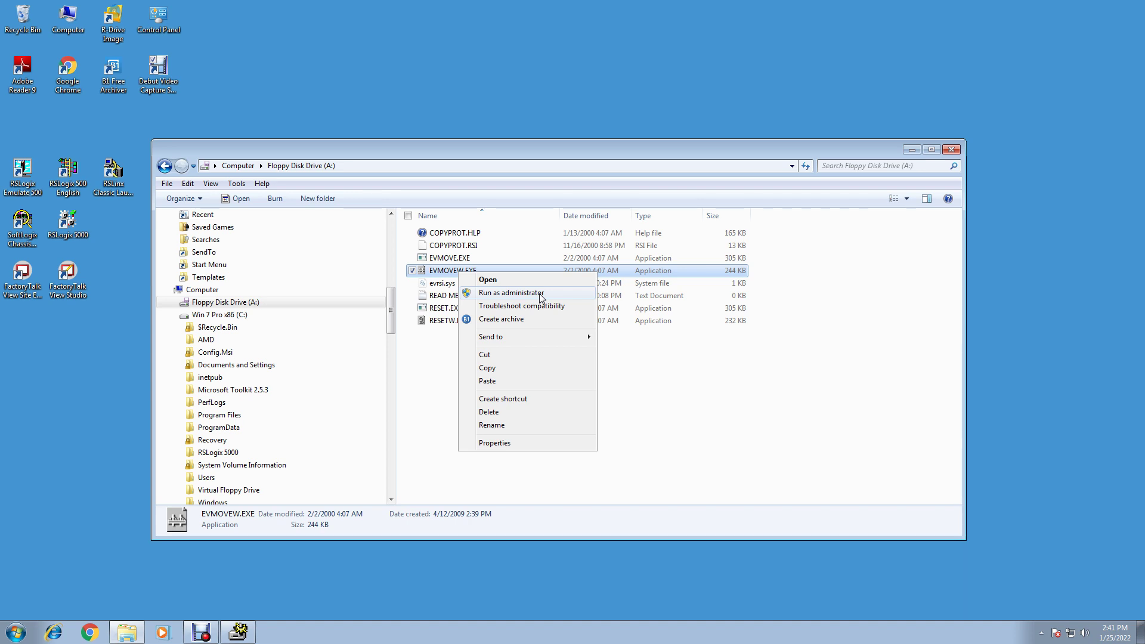
pyautogui.click(539, 293)
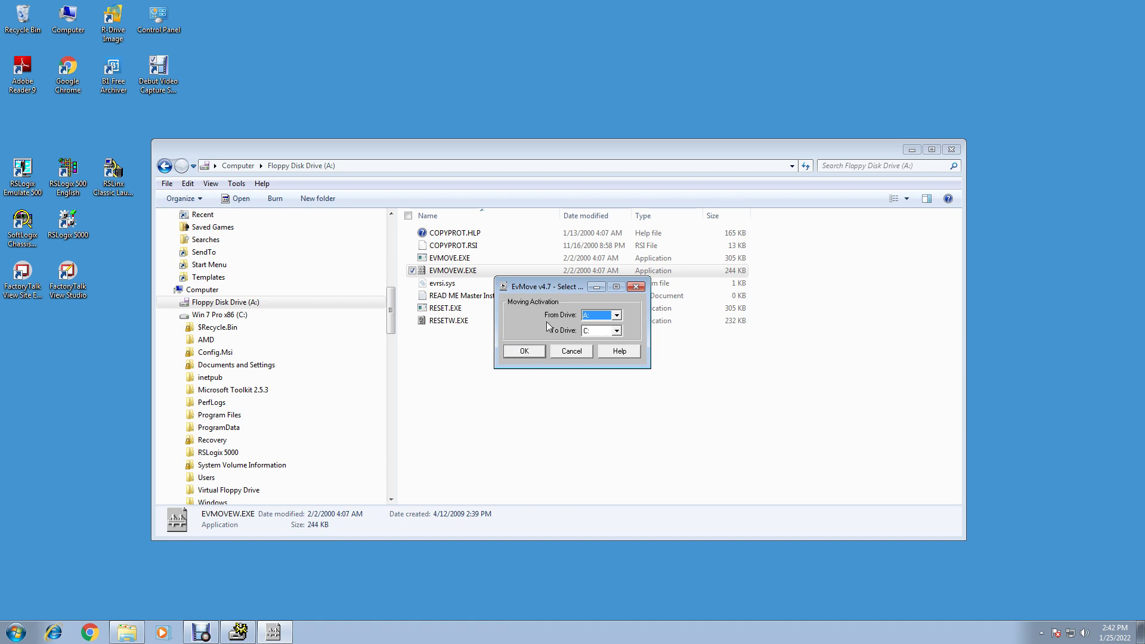
# Accept the A: to C: move and set 20 RSI MASTER licenses to move.
pyautogui.click(516, 353)
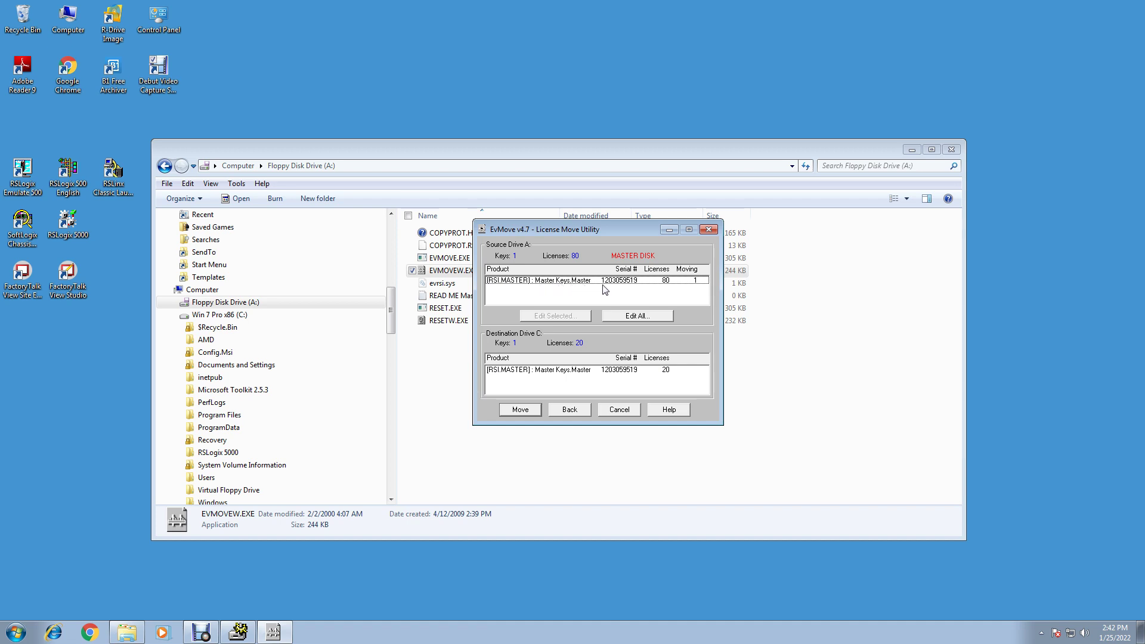
pyautogui.click(572, 283)
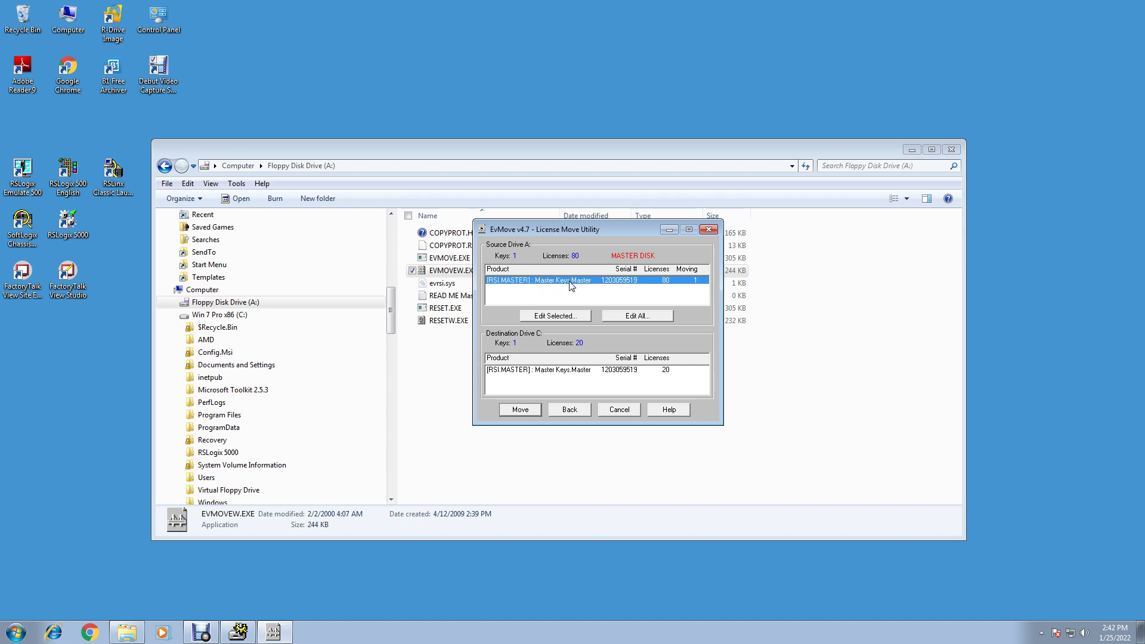
pyautogui.click(561, 316)
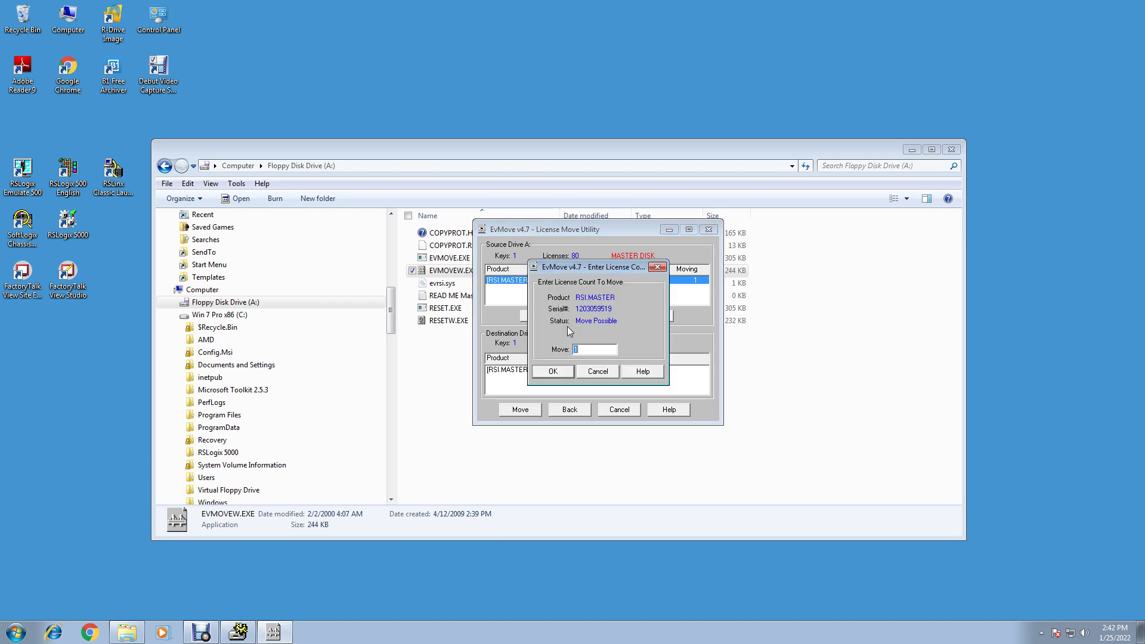
pyautogui.write('20')
pyautogui.click(553, 371)
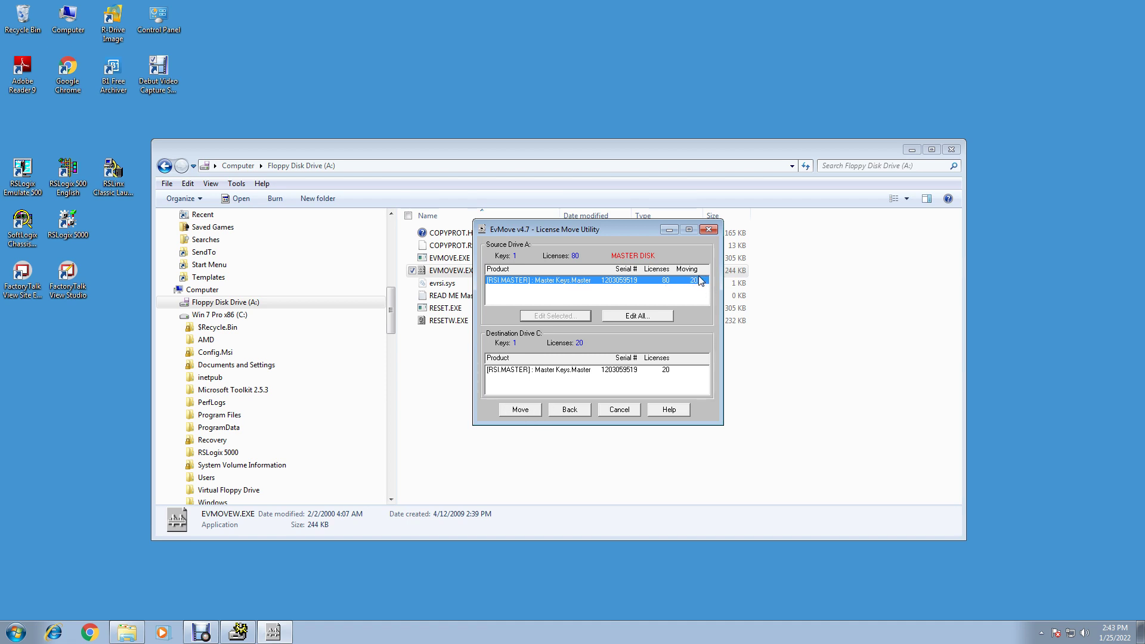
# Re-open the RSI MASTER entry to verify the 20-license move count.
pyautogui.click(583, 281)
pyautogui.click(560, 317)
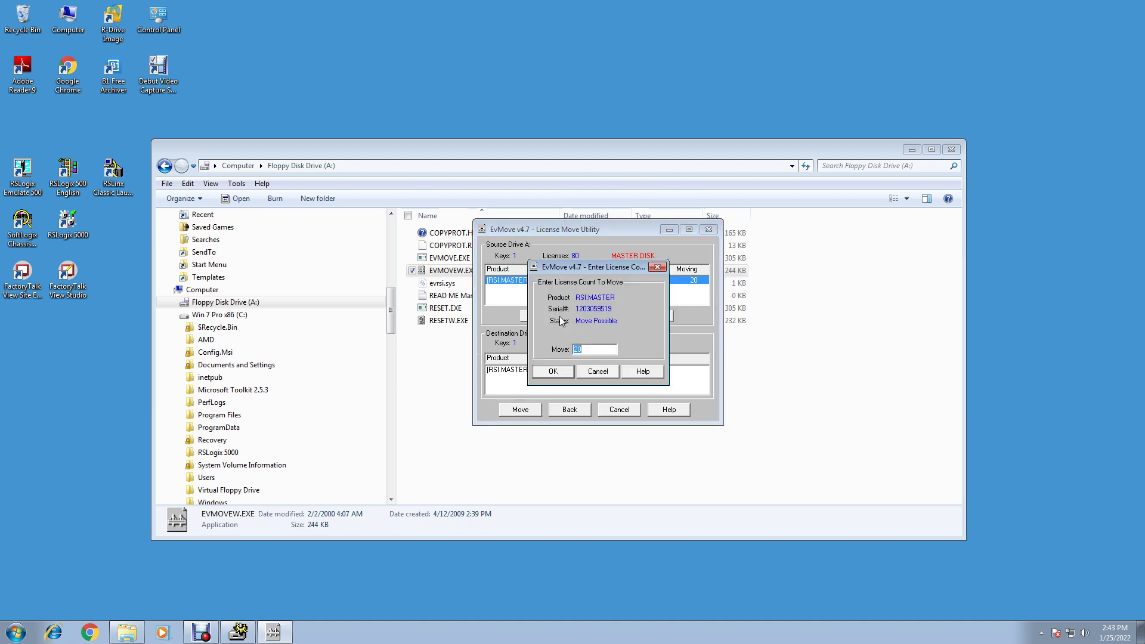
pyautogui.click(562, 375)
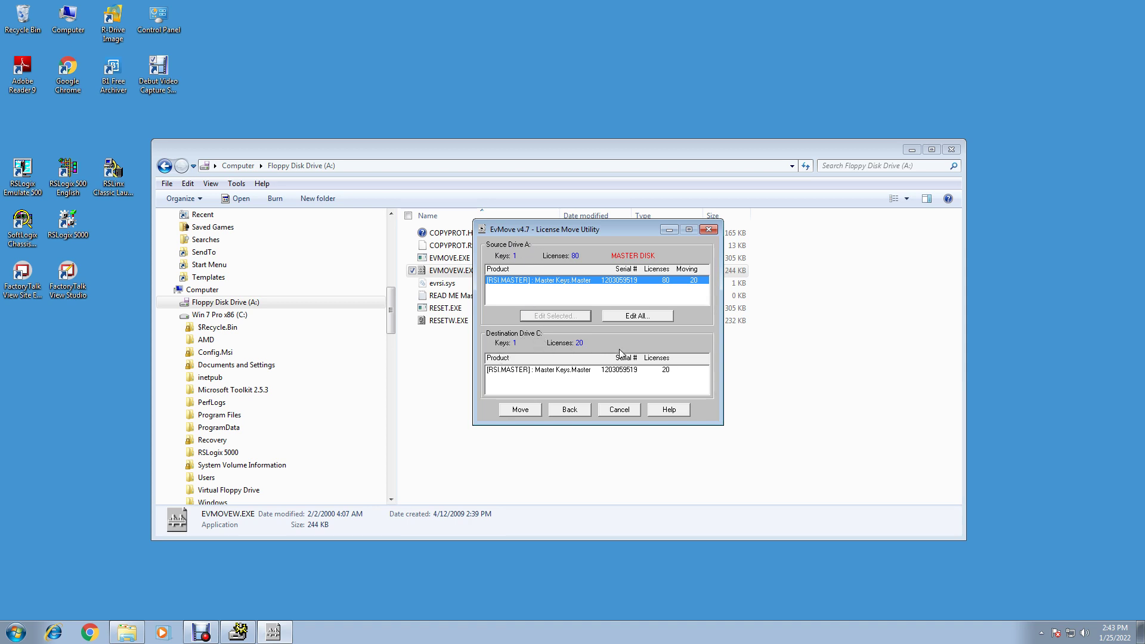
# Move the 20 RSI.MASTER licenses to C: and dismiss the Move Successful summary.
pyautogui.click(520, 410)
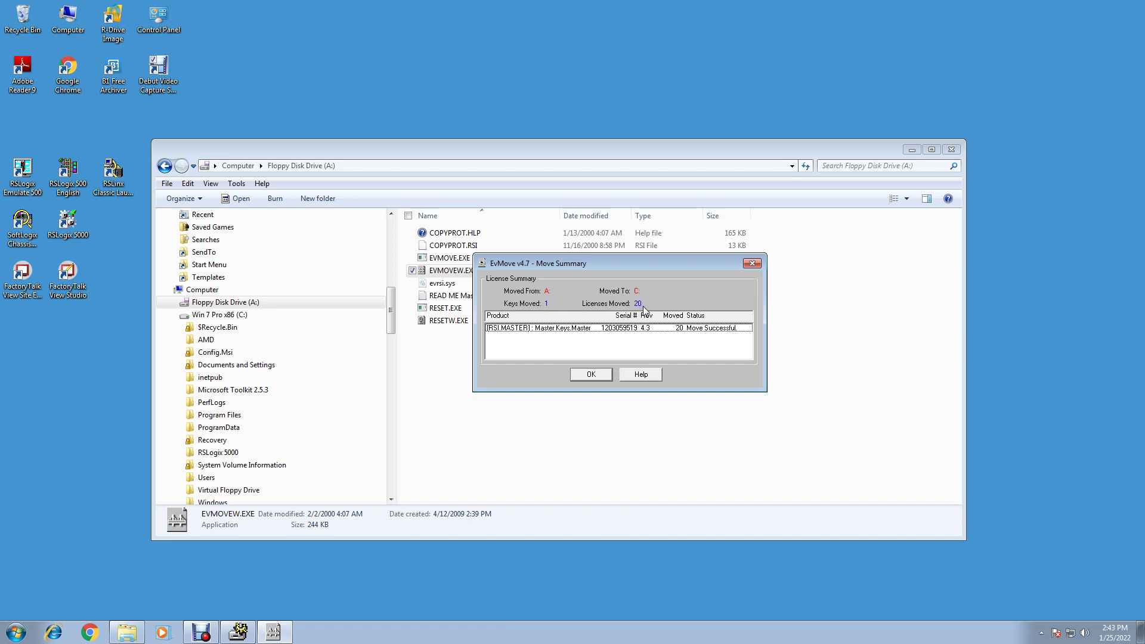
pyautogui.click(604, 376)
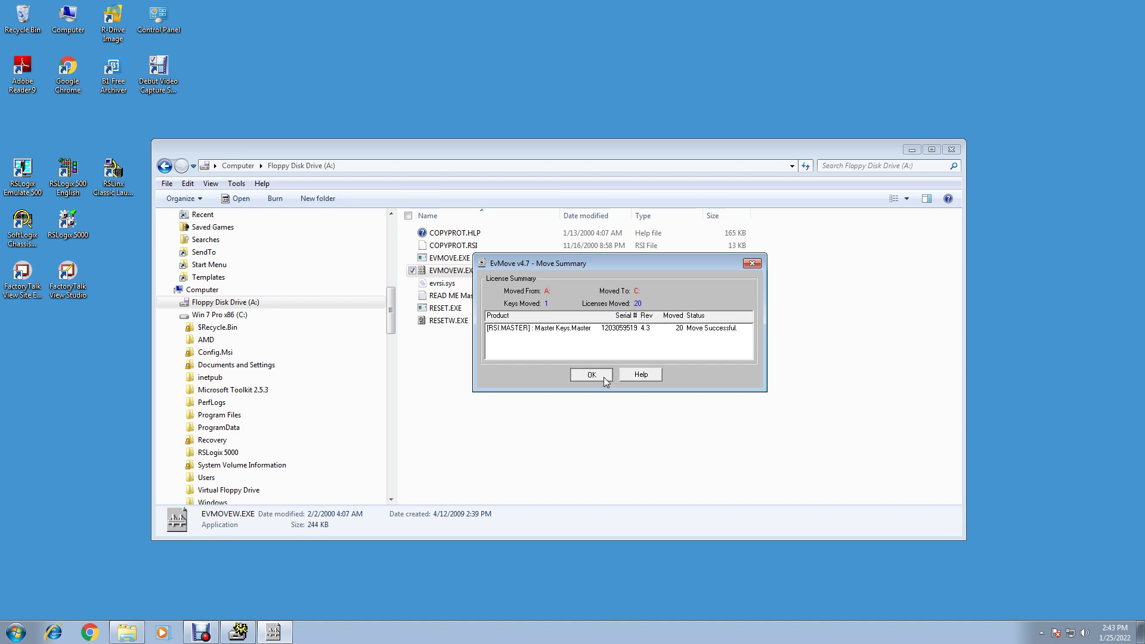